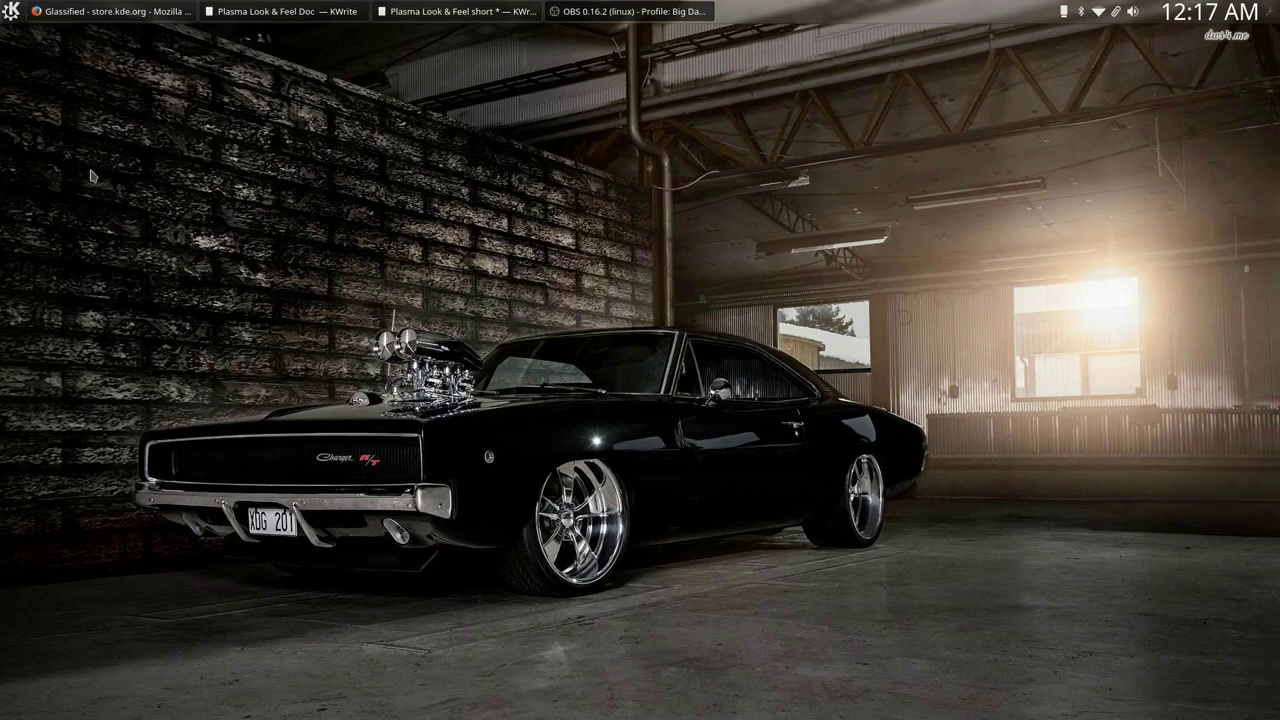
Run "sudo apt install plasma-sdk" in a terminal, authenticate with the account password, and close the terminal after installation.
click(15, 16)
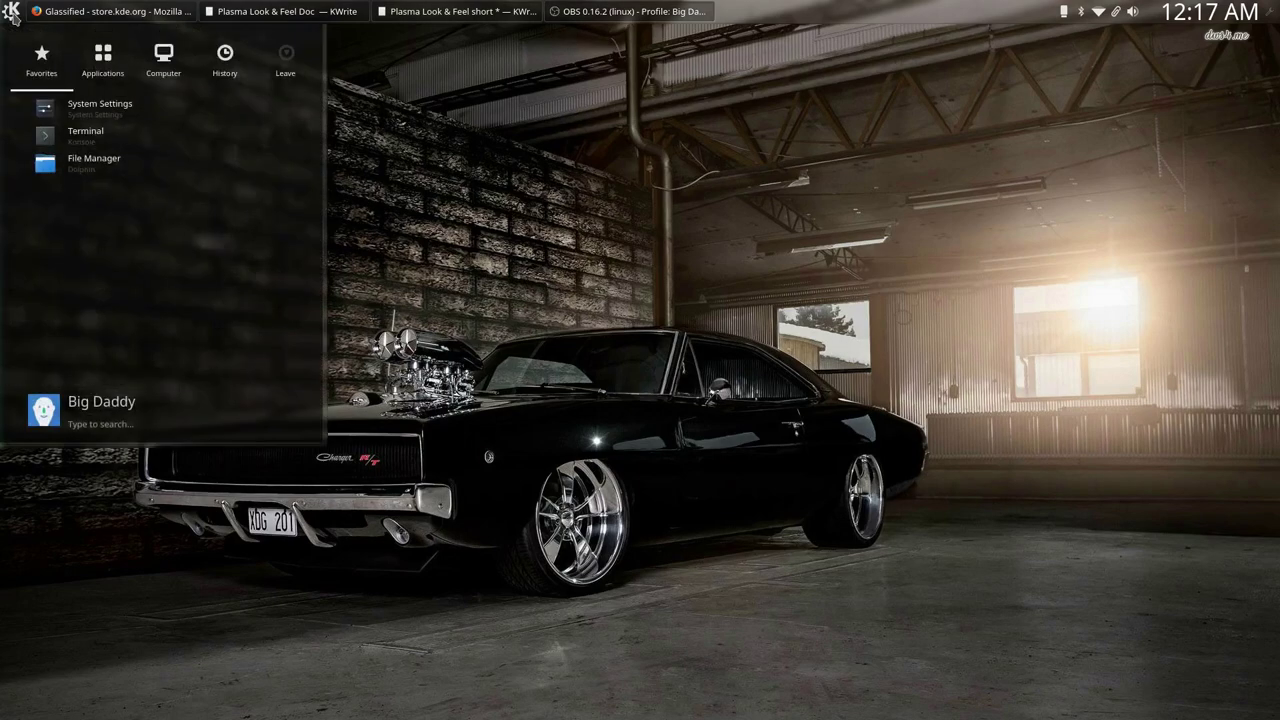
click(45, 136)
right_click(458, 277)
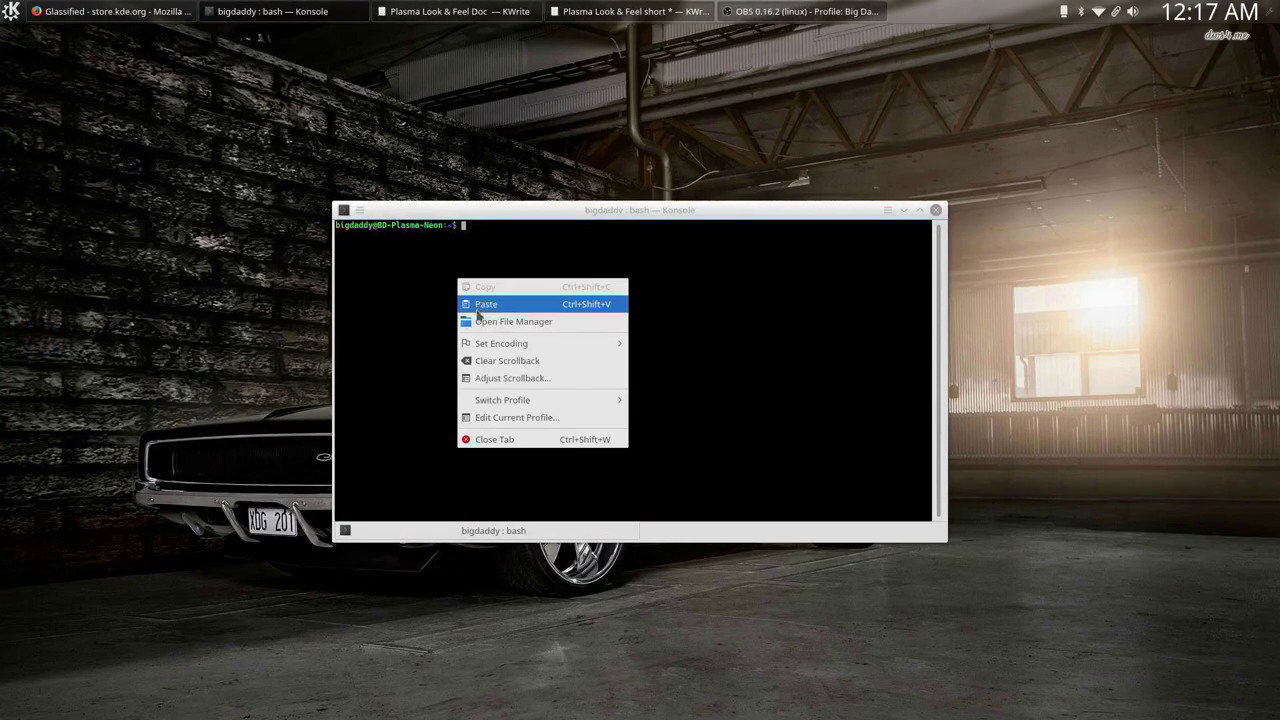
click(476, 303)
key(Return)
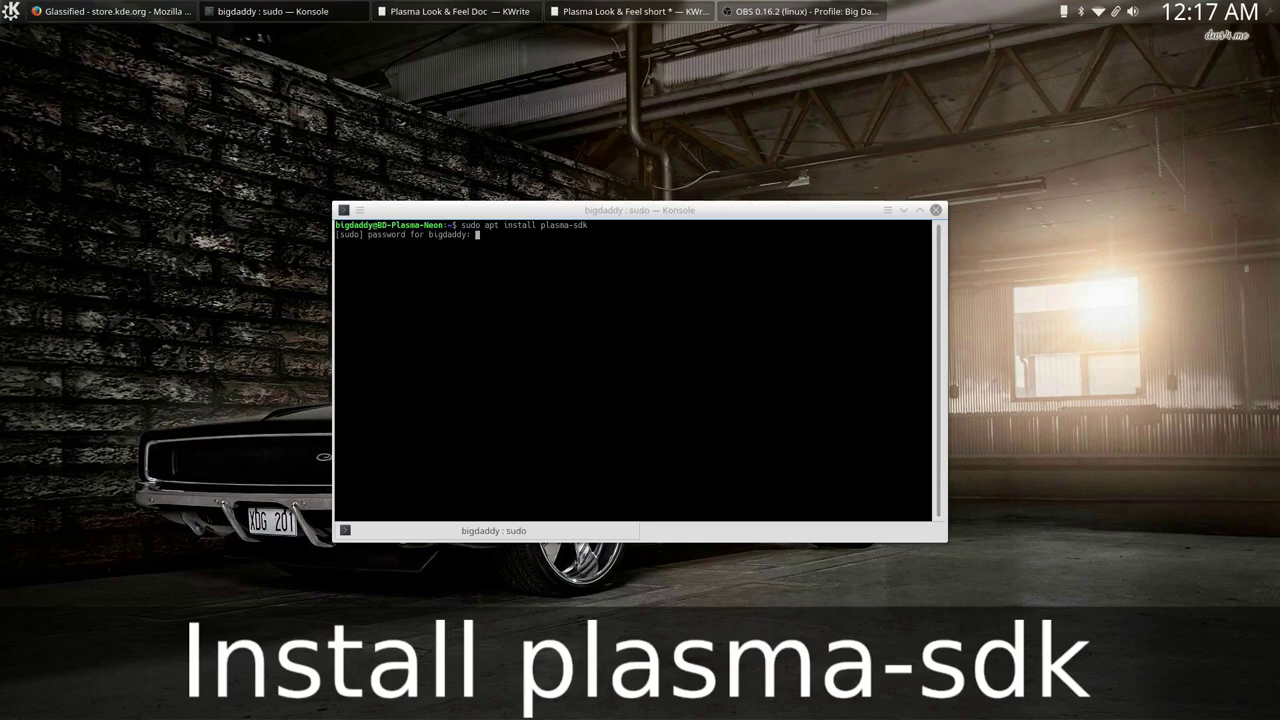
key(Return)
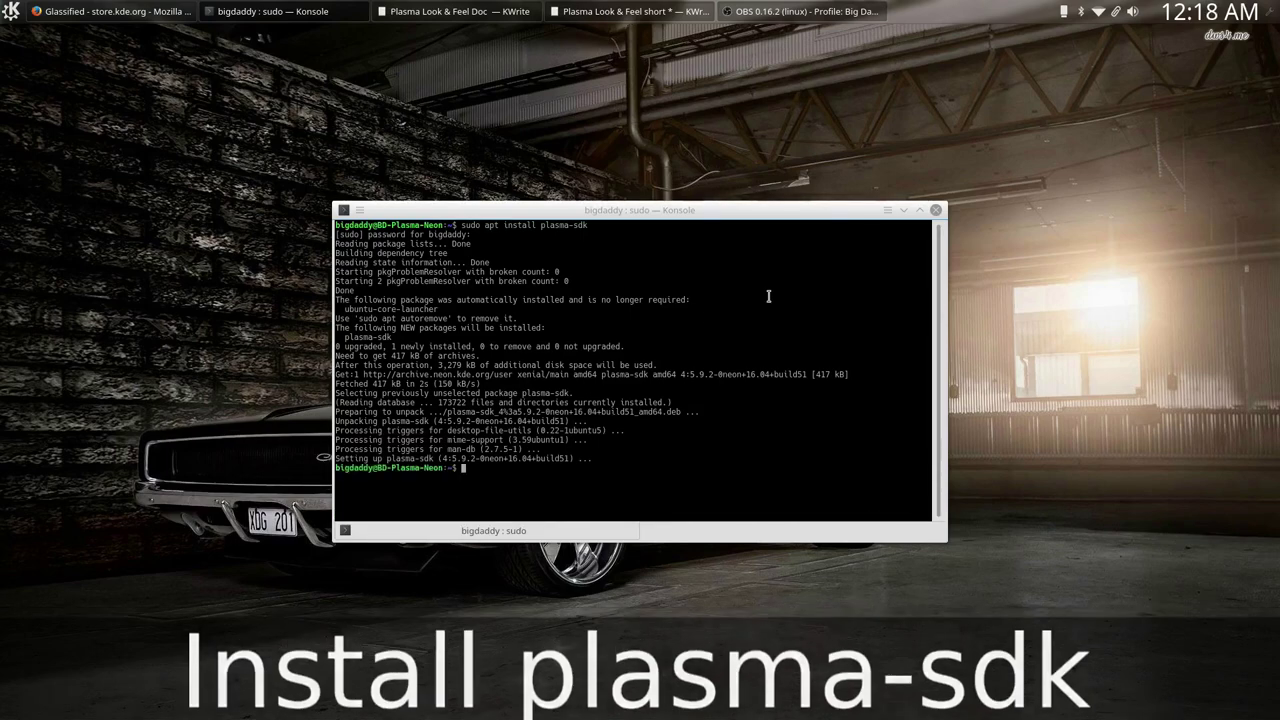
click(936, 209)
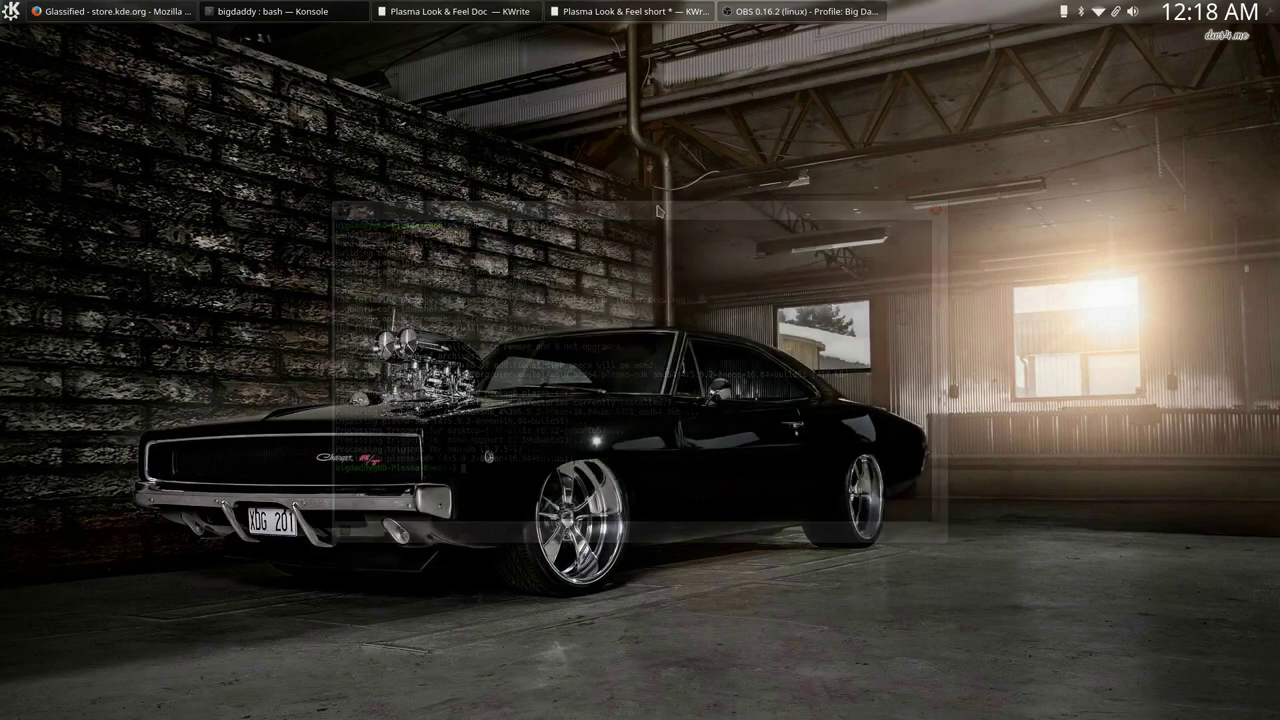
Find and launch Plasma Look And Feel Explorer by searching the application launcher for "pla".
click(9, 14)
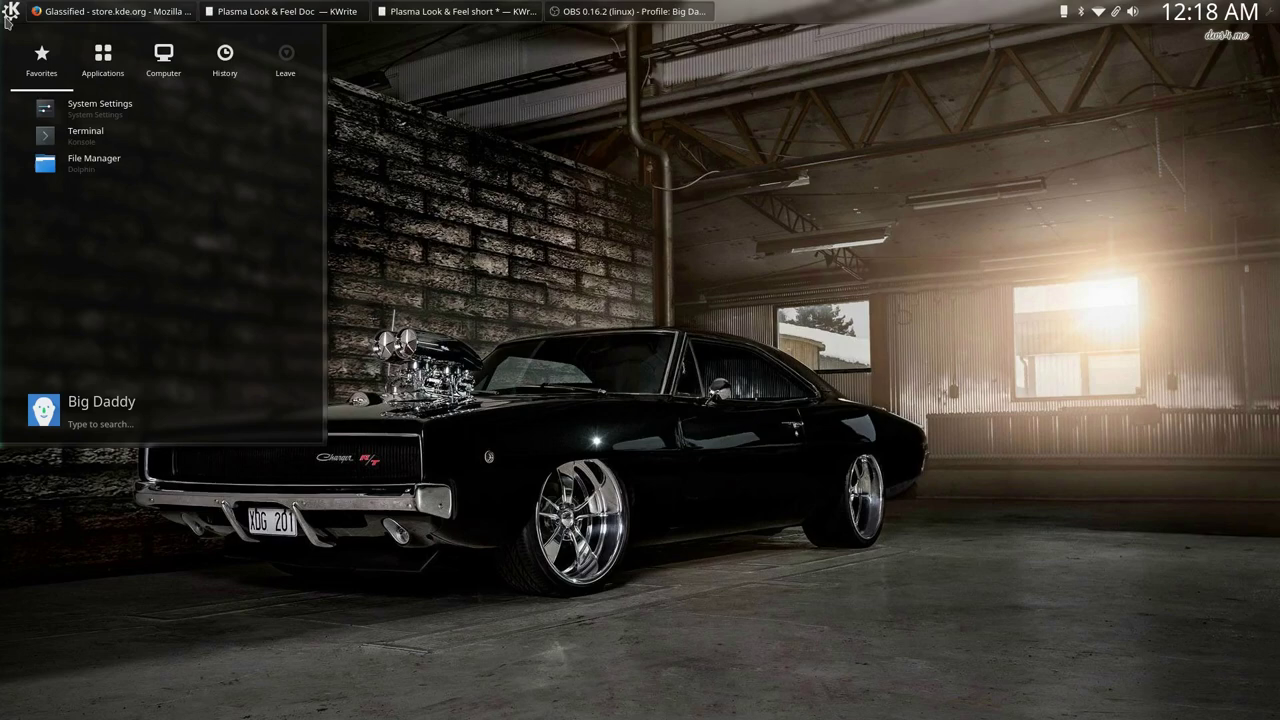
text(pla)
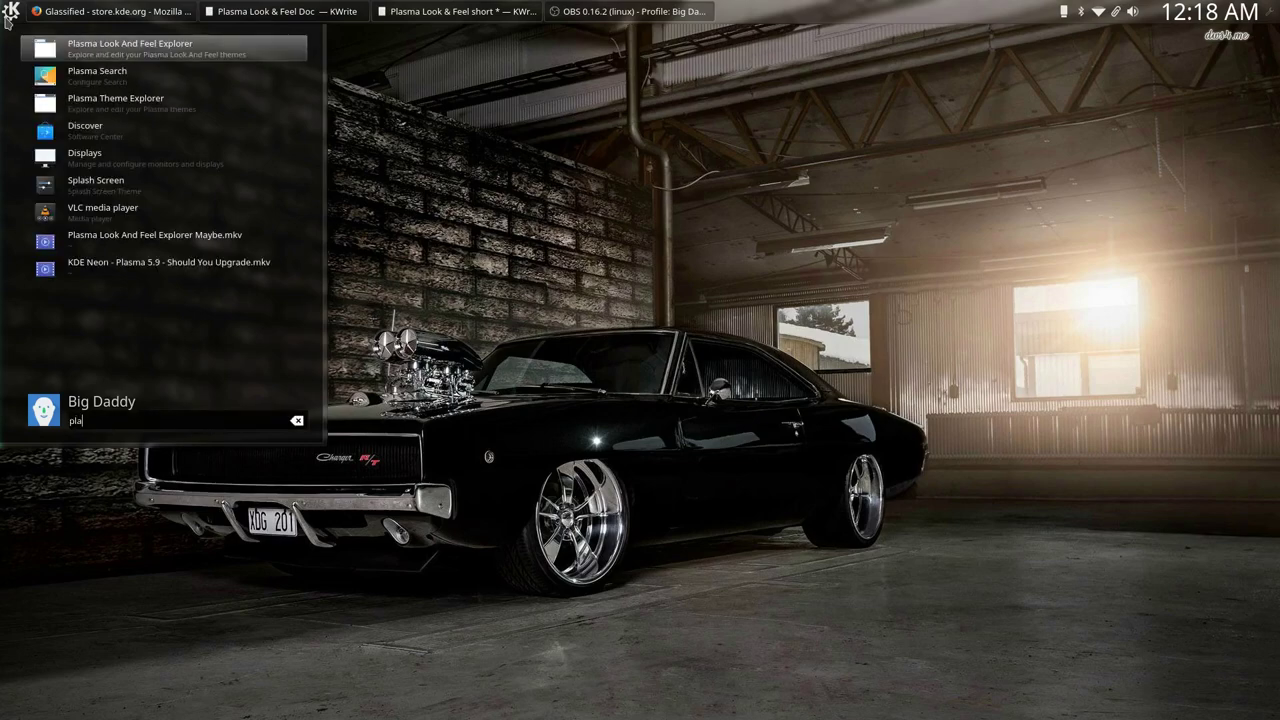
key(Return)
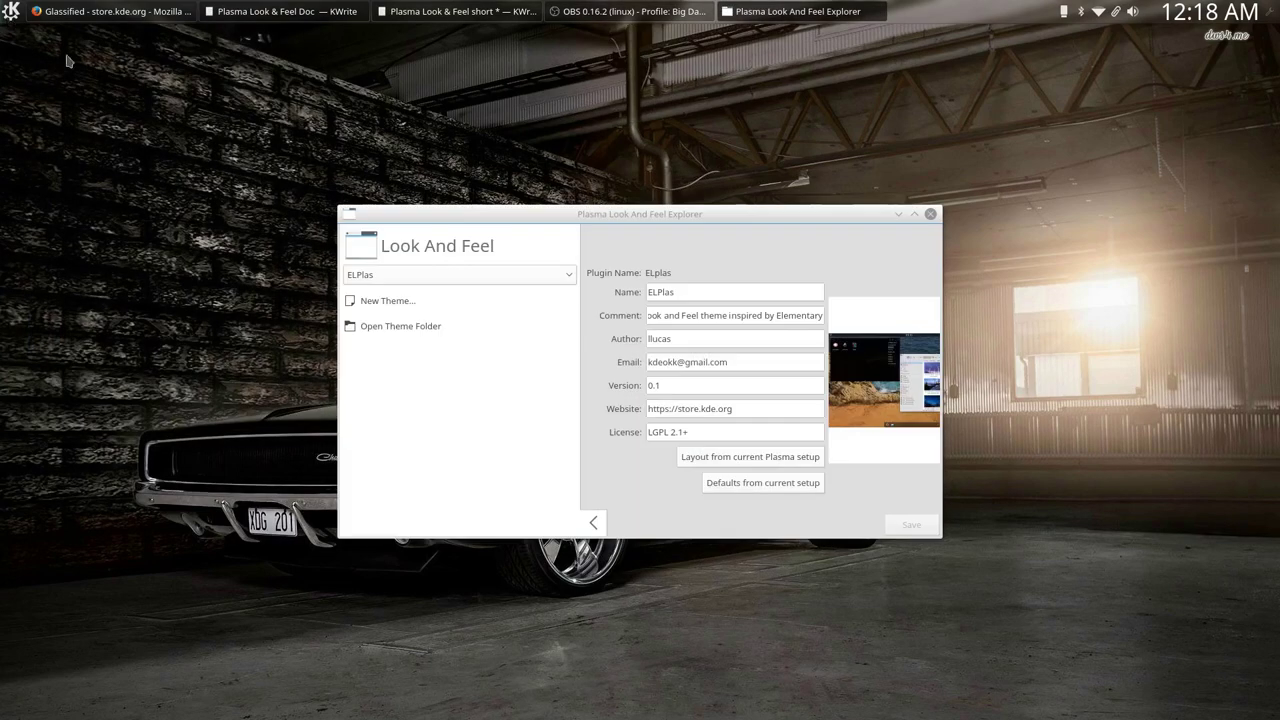
Review the available look and feel themes without switching from ELPlas, and enlarge the explorer window.
click(436, 277)
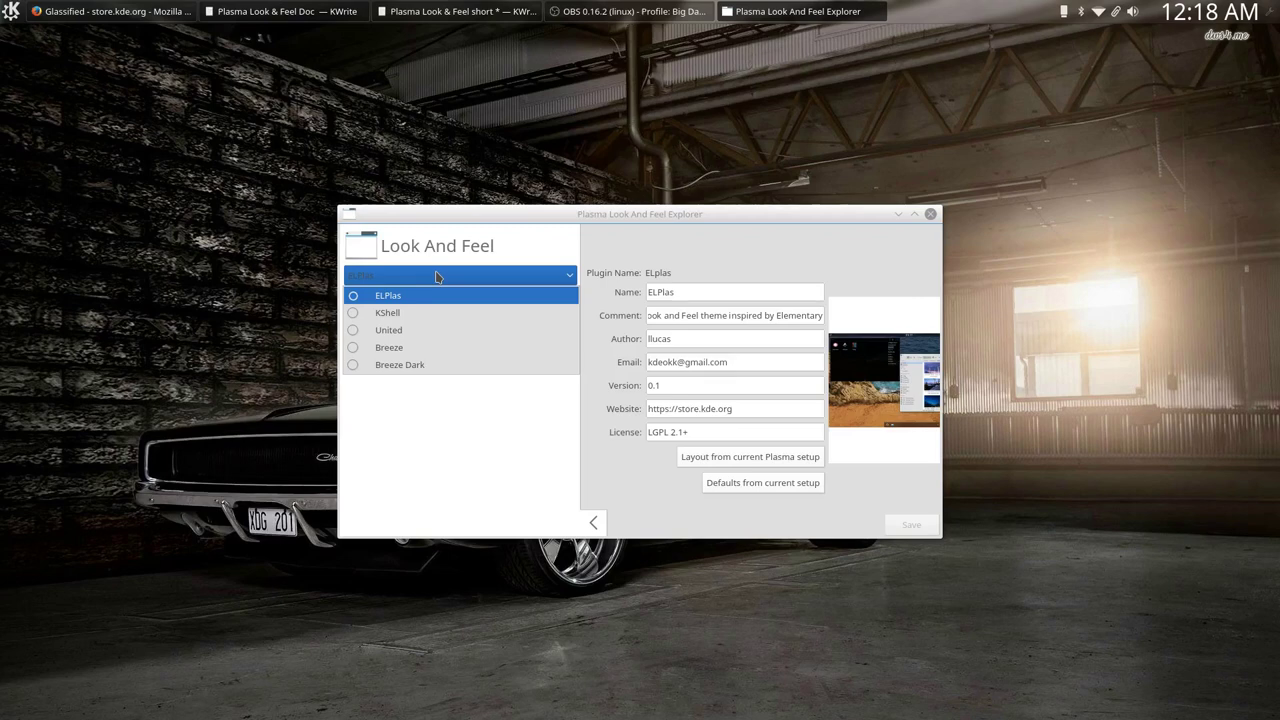
click(453, 427)
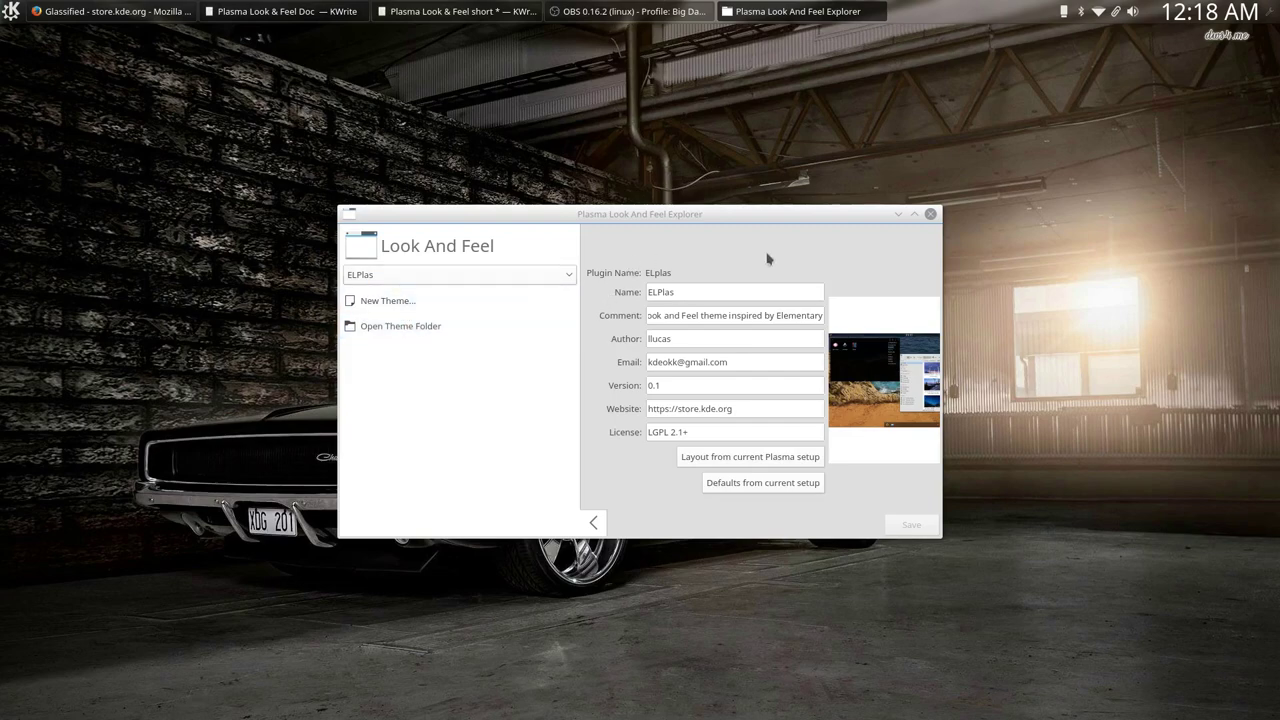
drag(944, 207, 1078, 169)
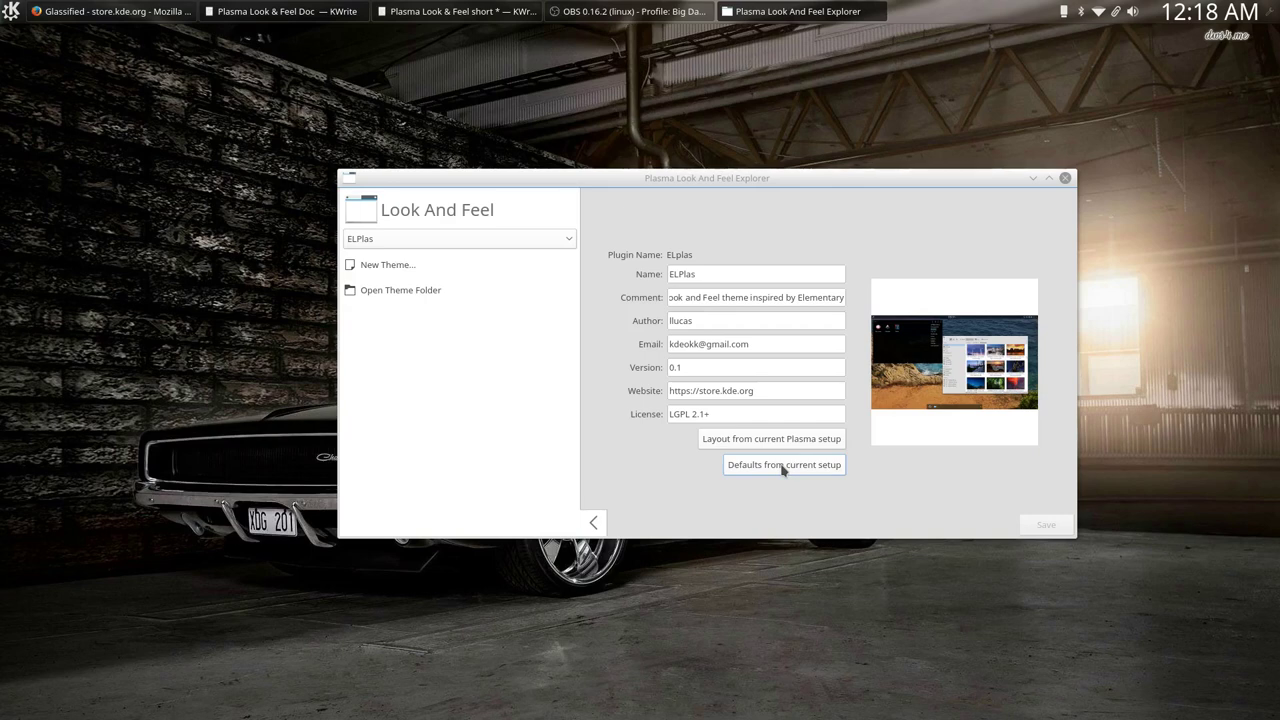
Start a new theme with both the plugin name and the theme name set to Charger.
click(396, 267)
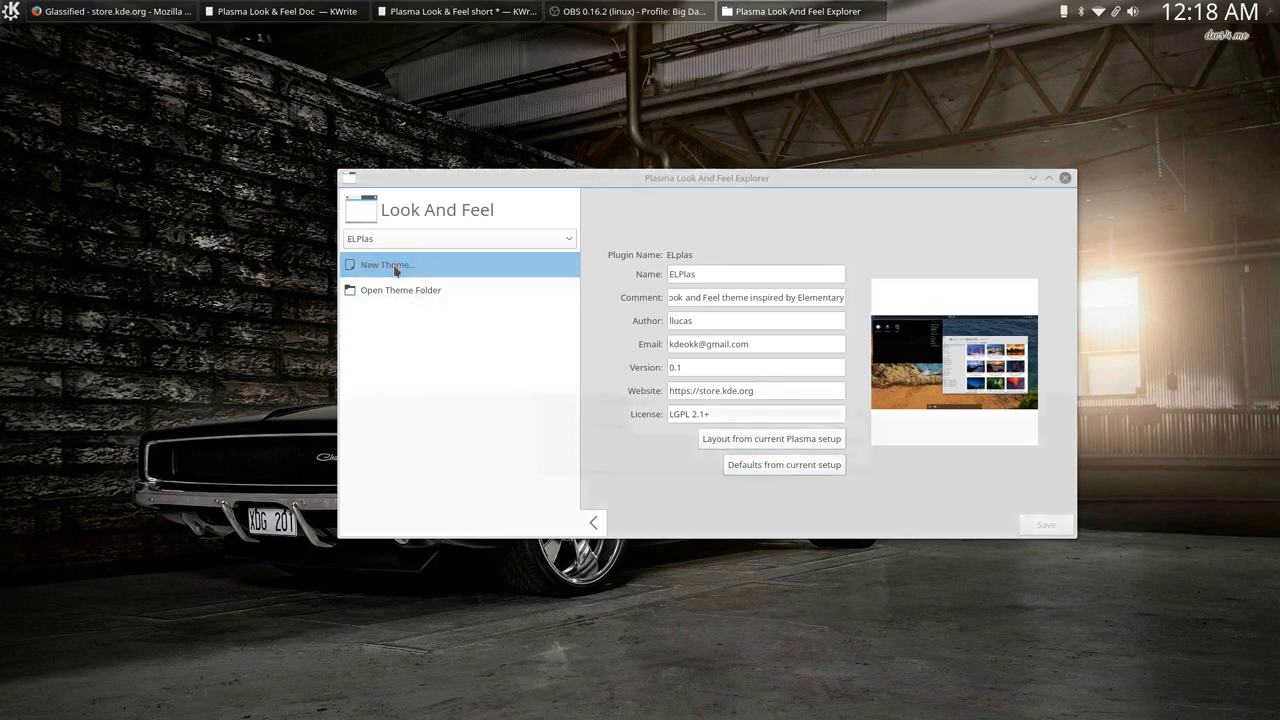
click(662, 284)
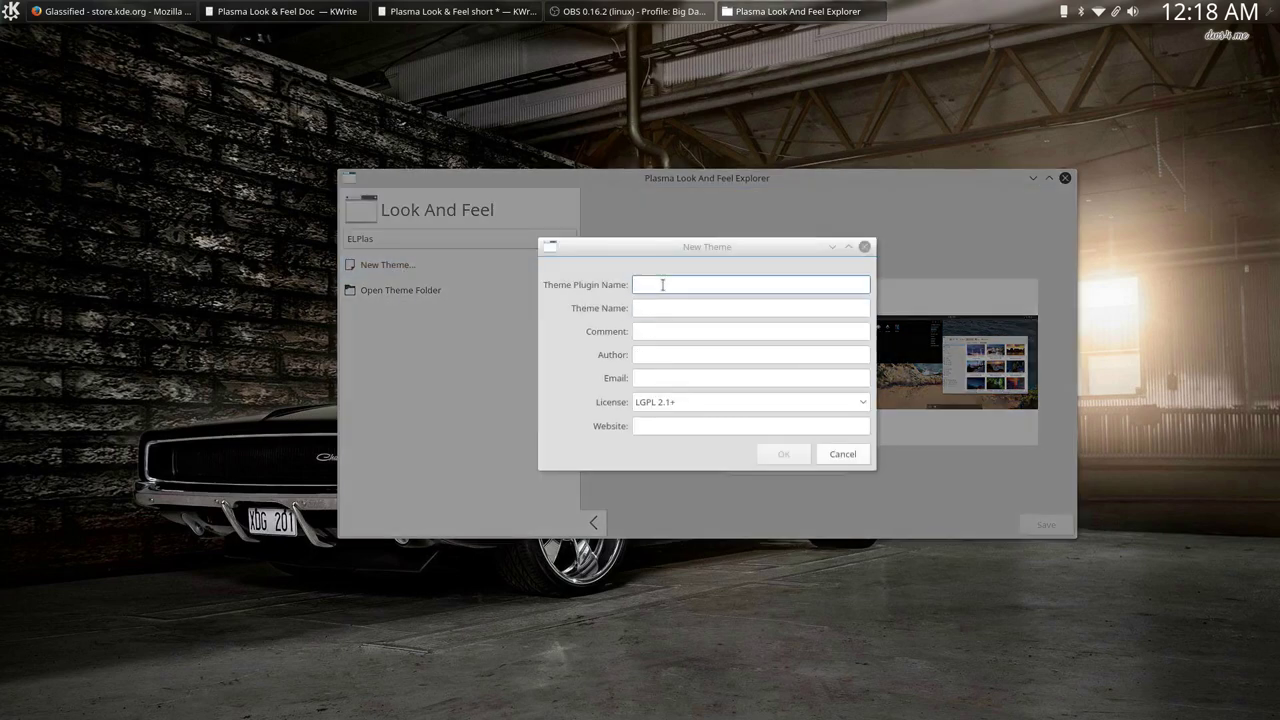
text(Charger)
key(Tab)
text(Char)
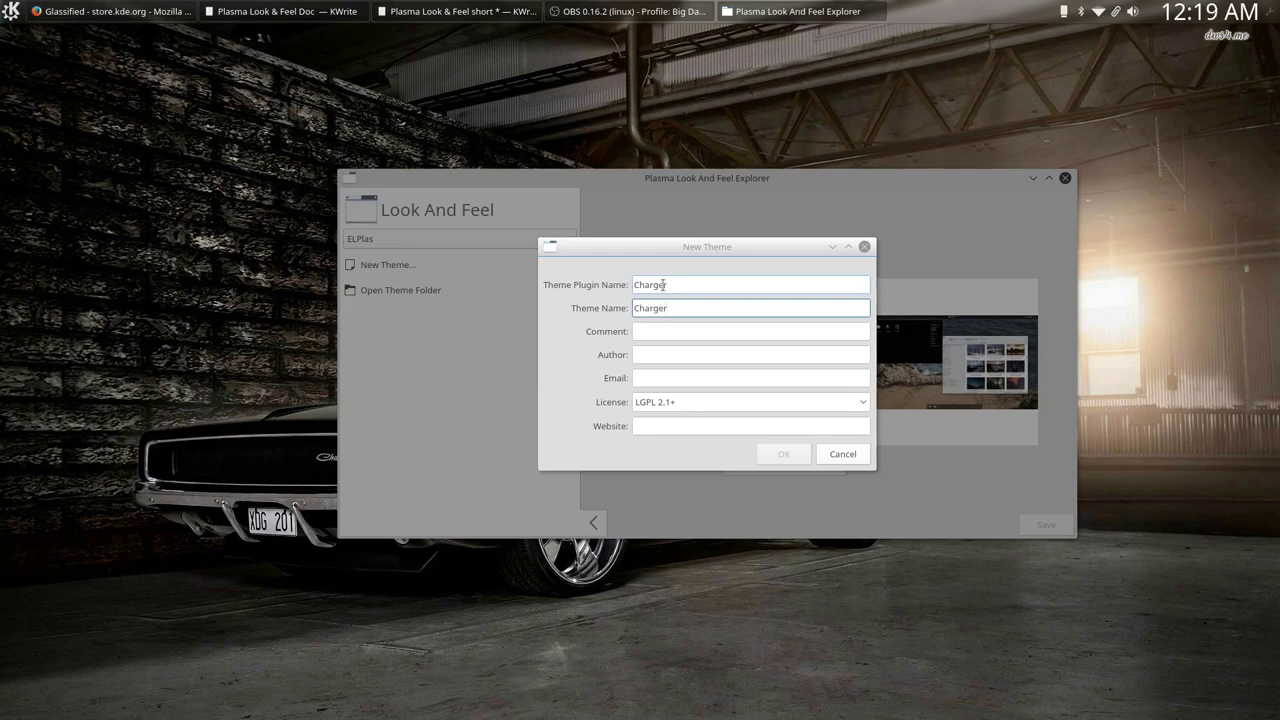
key(Tab)
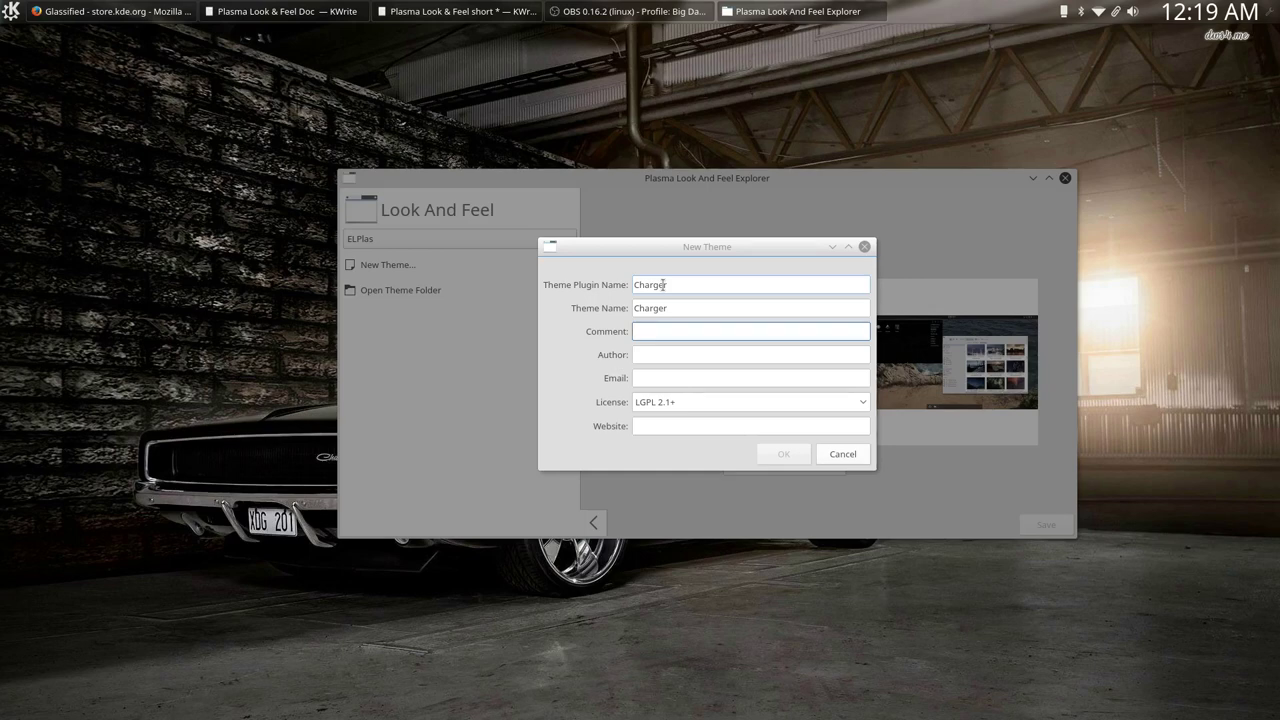
Fill in the new theme's comment, author, email and website with "me", keep the LGPL 2.1+ license, and create the theme.
text(me)
key(Tab)
text(me)
key(Tab)
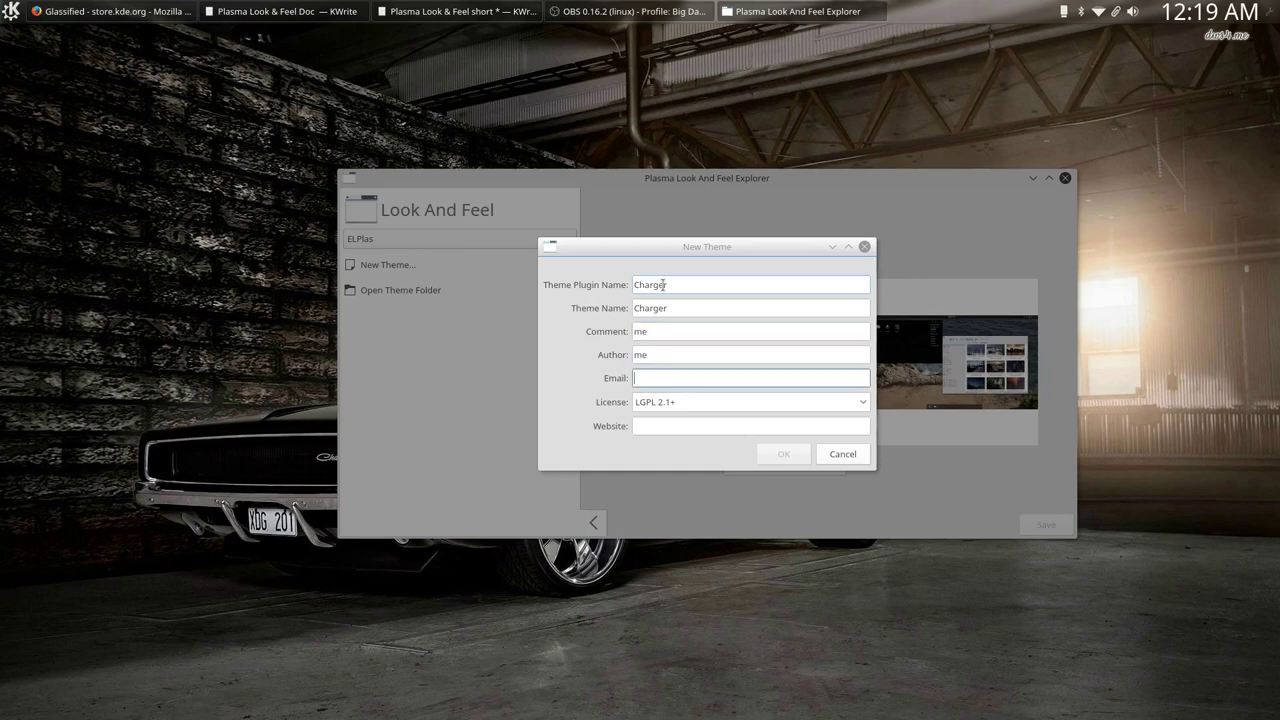
key(Tab)
key(Tab)
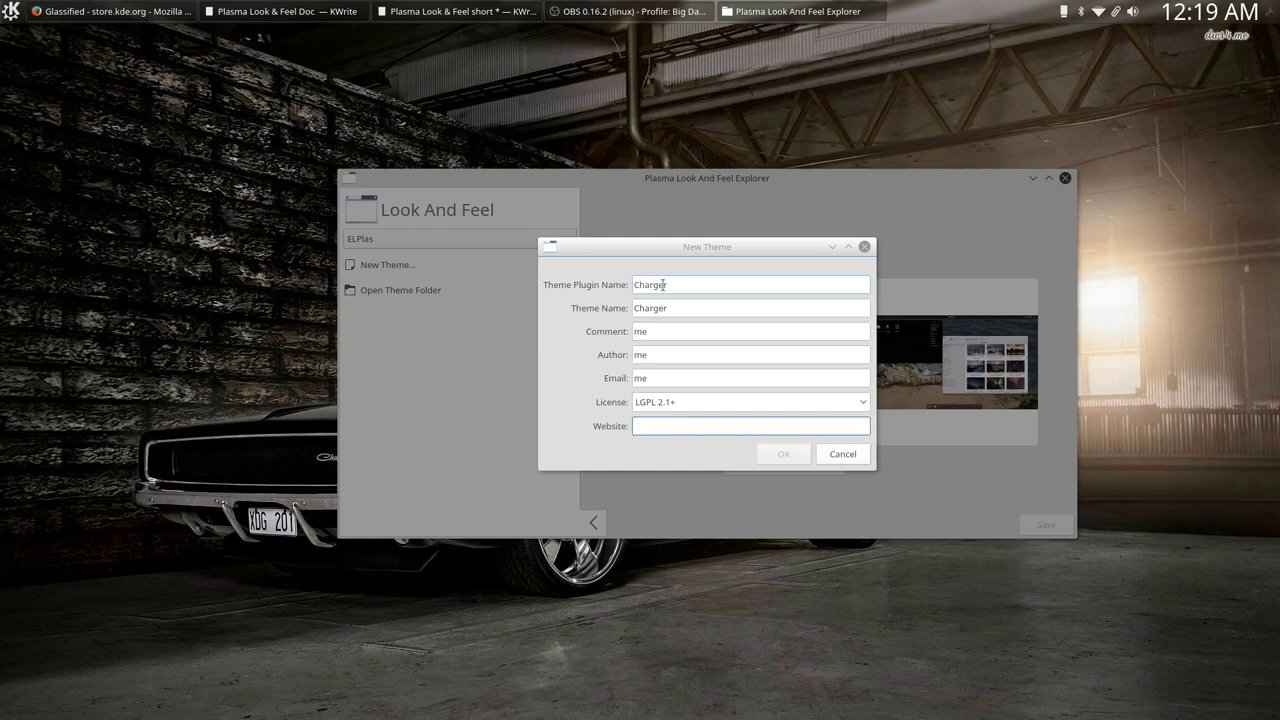
text(me)
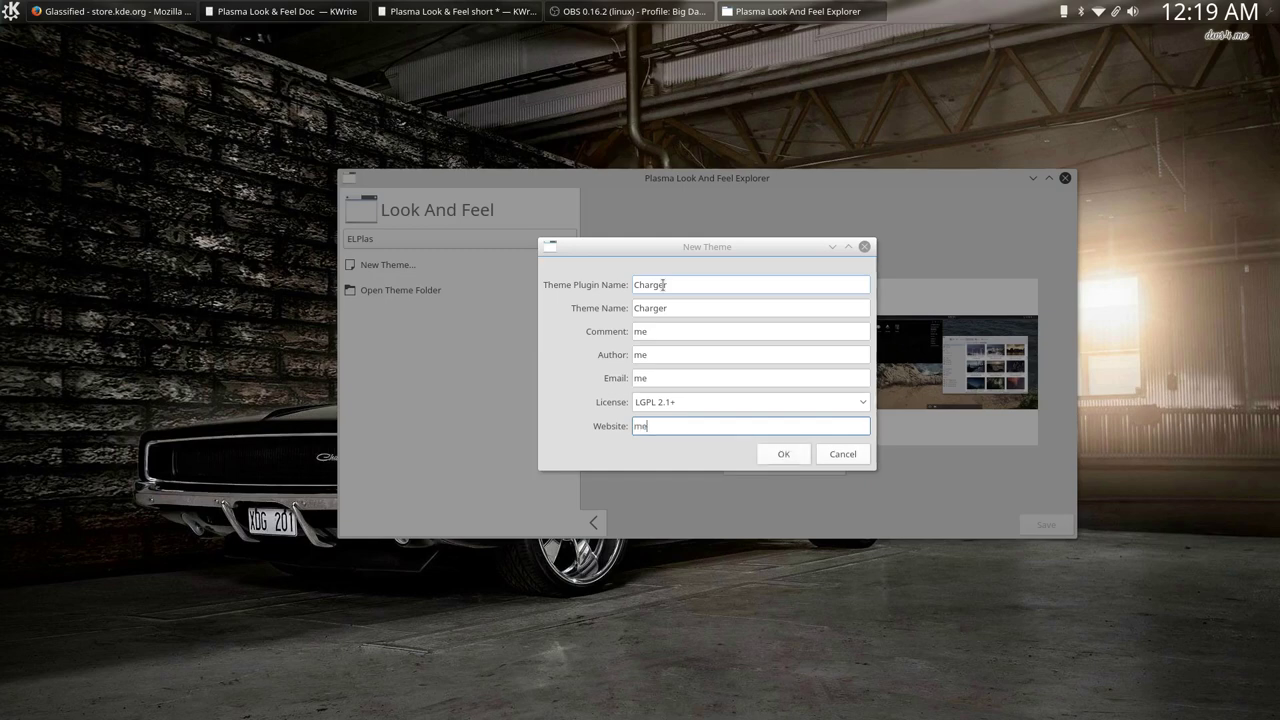
click(782, 455)
click(772, 440)
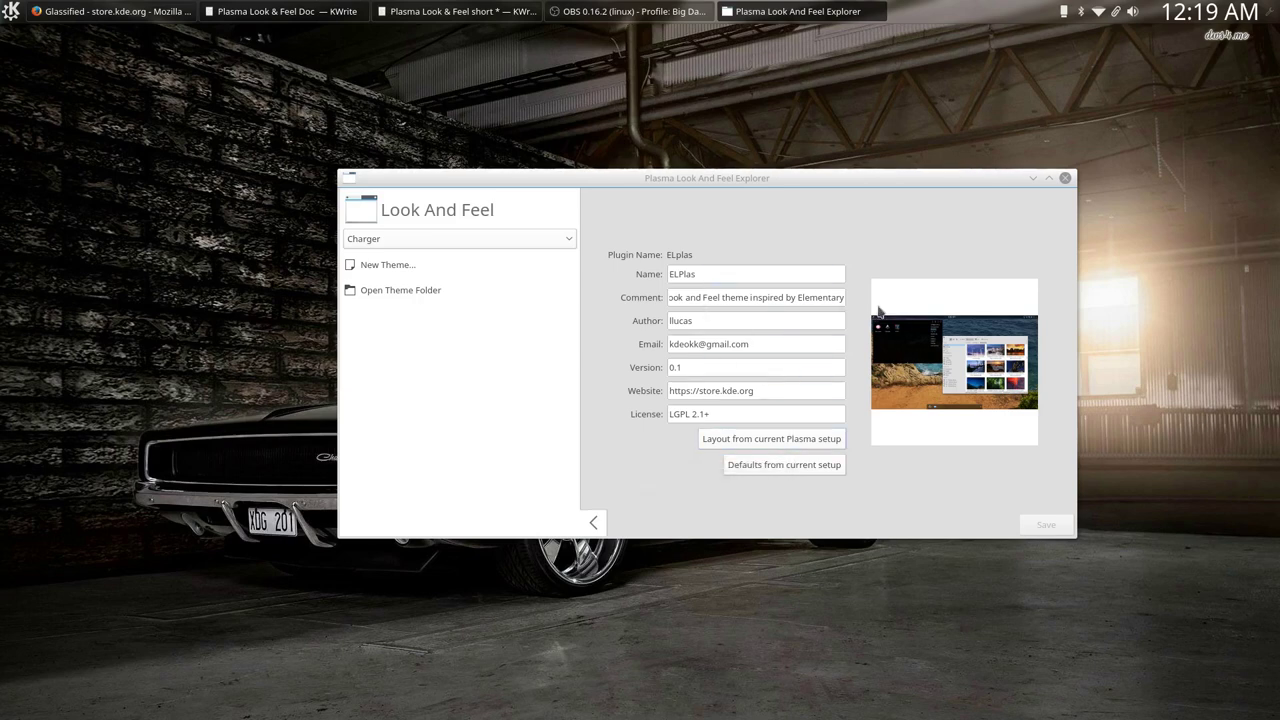
Switch the selected theme to ELPlas and back to Charger to load the Charger theme's details.
click(468, 246)
click(409, 277)
click(409, 245)
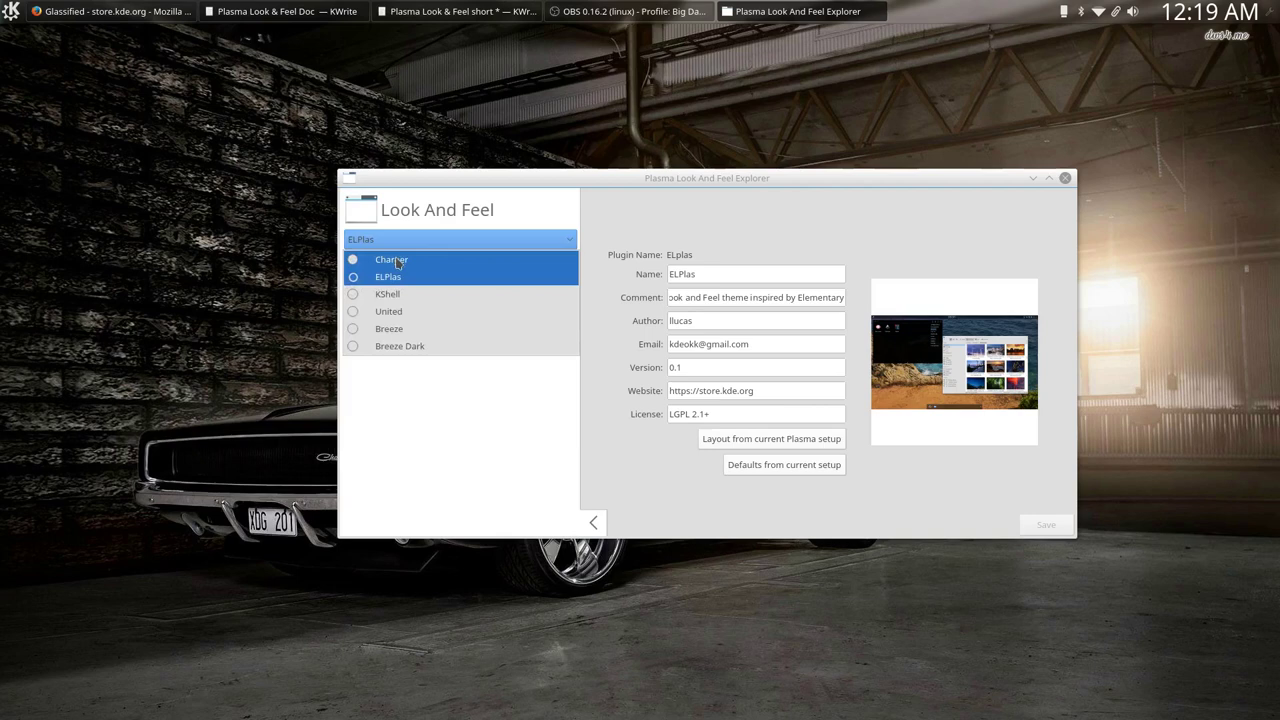
click(398, 262)
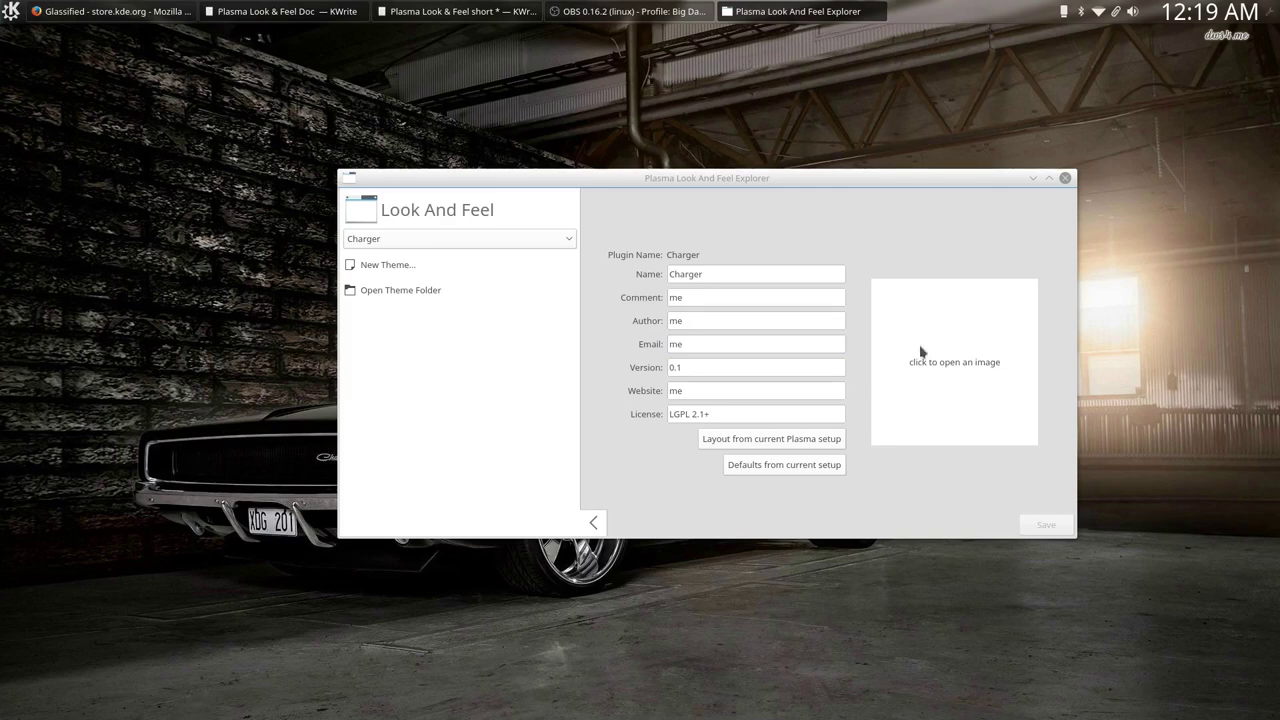
Capture a full-screen screenshot, set it as the Charger theme's preview image, and dismiss the capture notification.
key(Print)
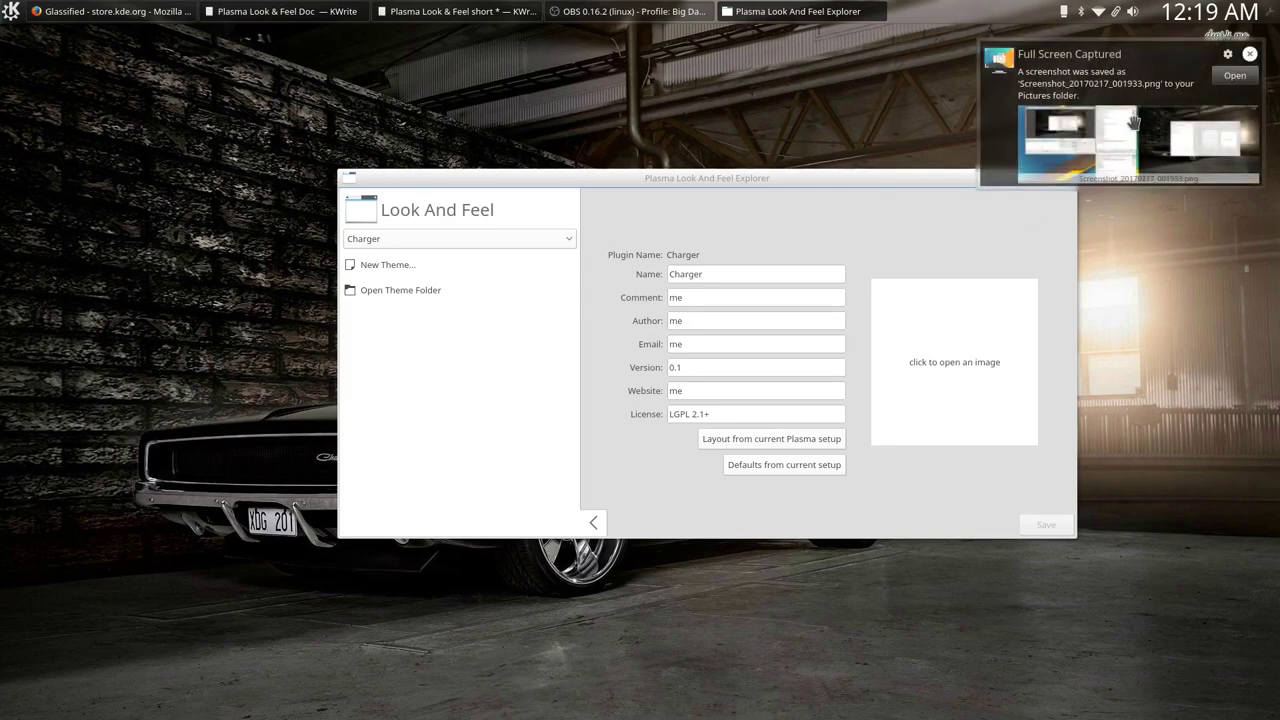
drag(1108, 150, 984, 343)
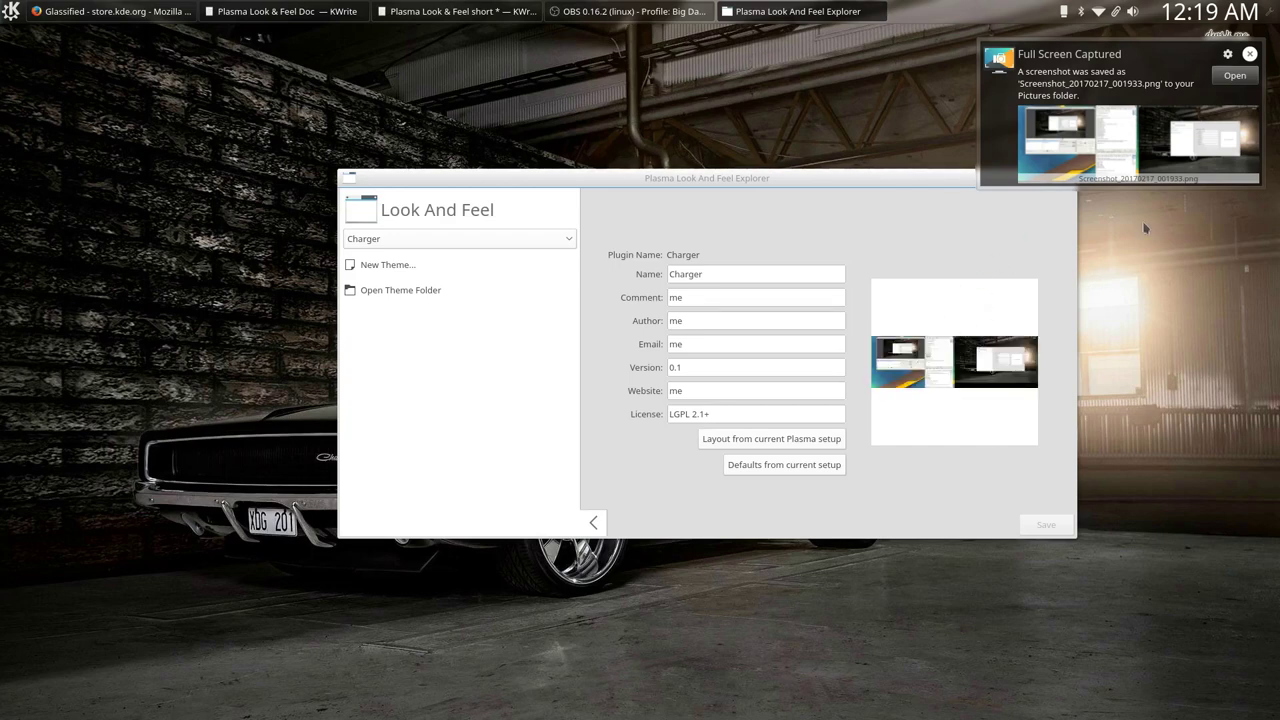
click(1250, 54)
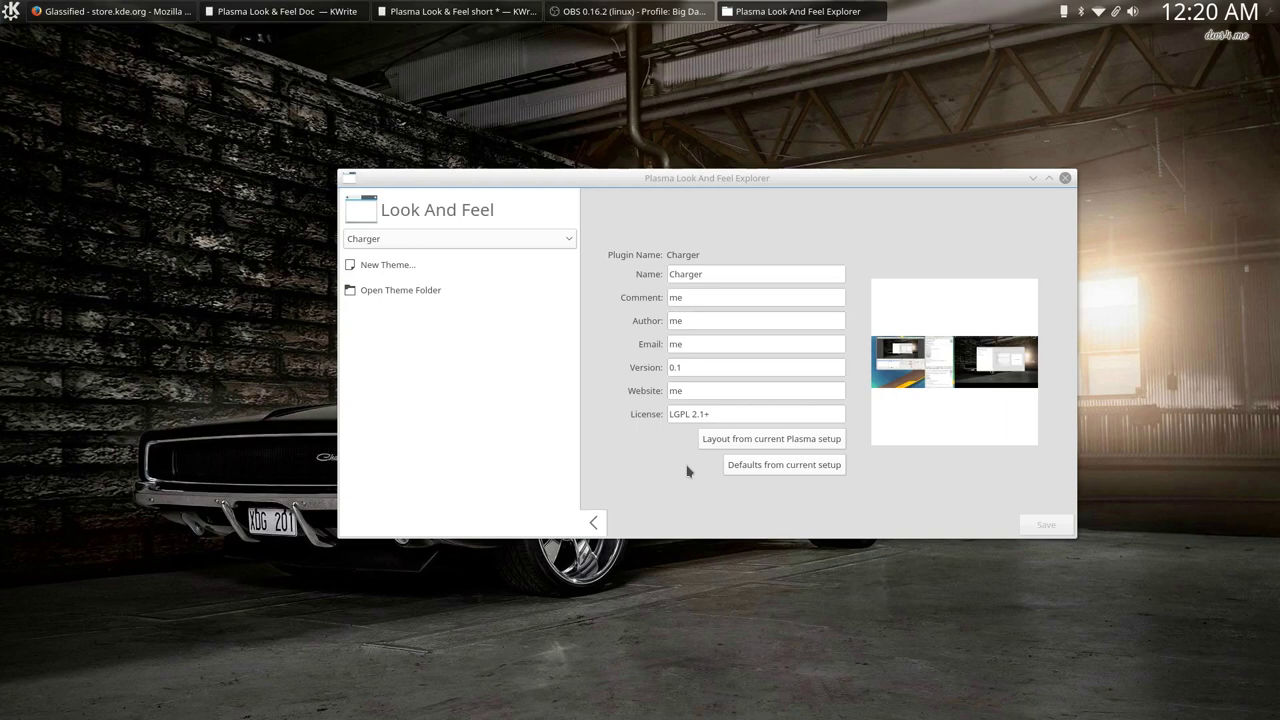
Save the layout from the current Plasma setup and the defaults from the current setup into the Charger theme.
click(735, 443)
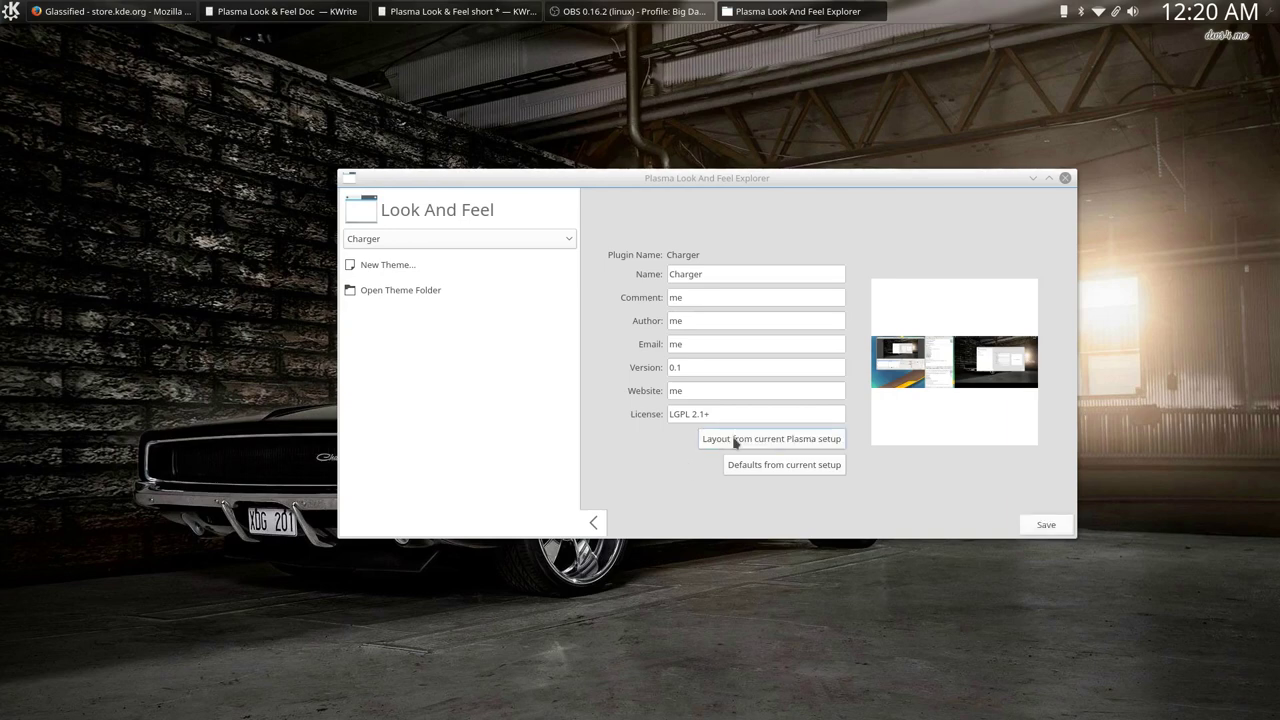
click(1058, 524)
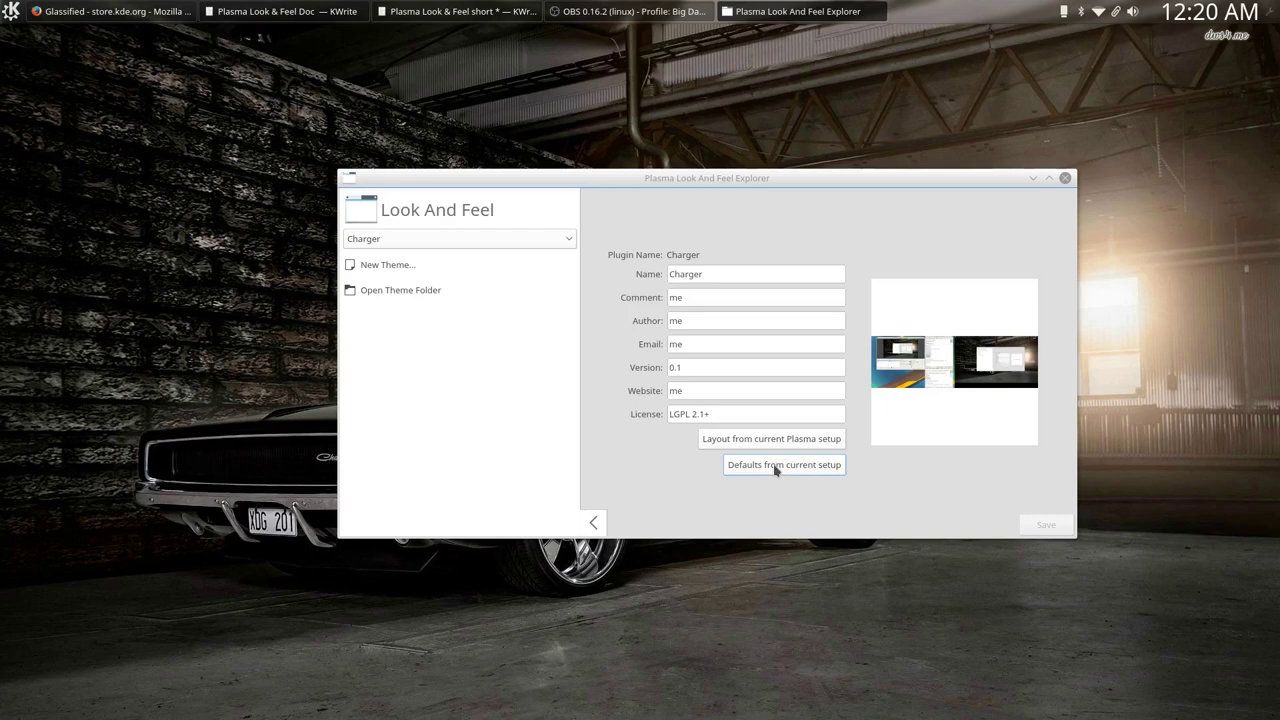
click(776, 470)
click(1042, 525)
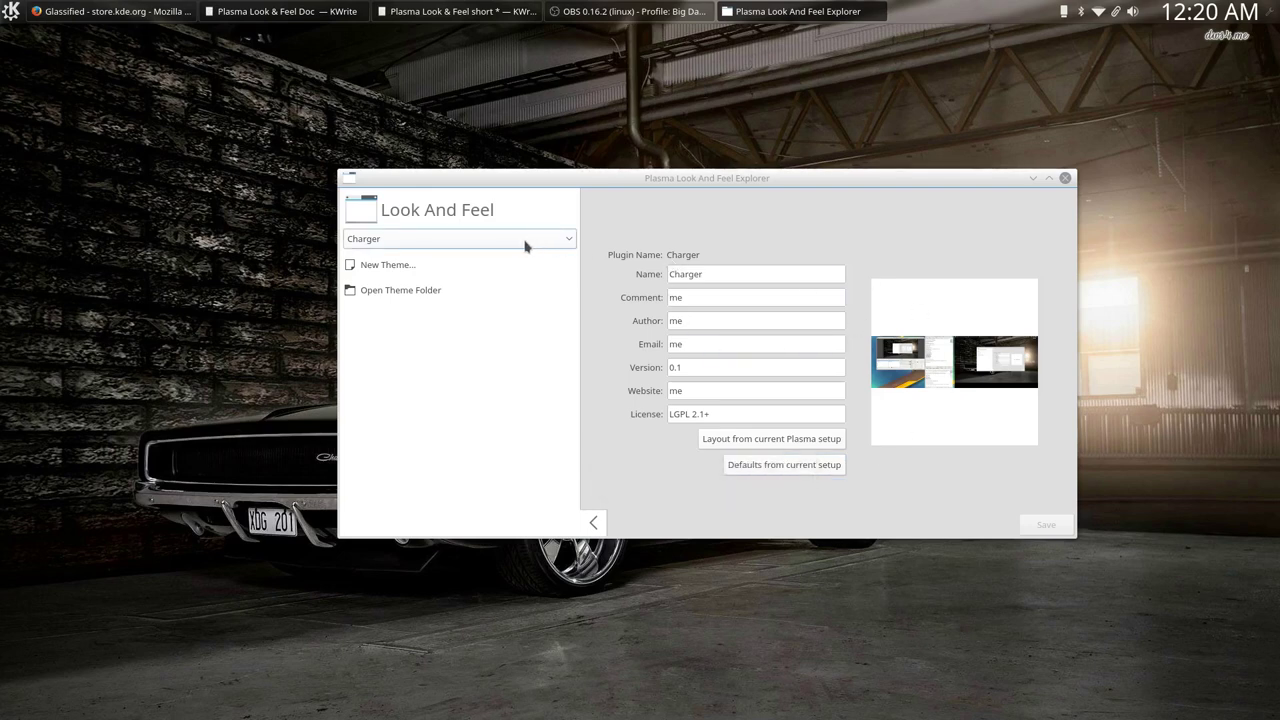
Open the Charger theme folder and examine its contents, layouts and previews folders, with thumbnails shown for the preview images.
click(450, 290)
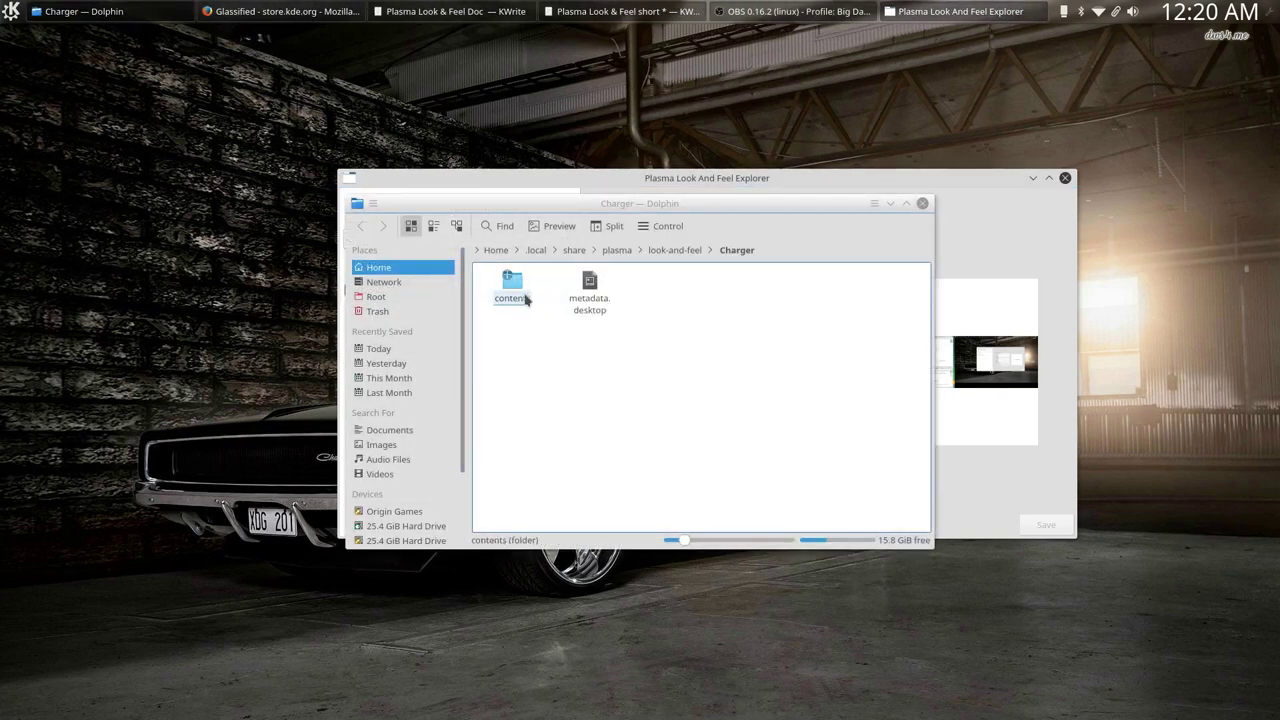
click(519, 298)
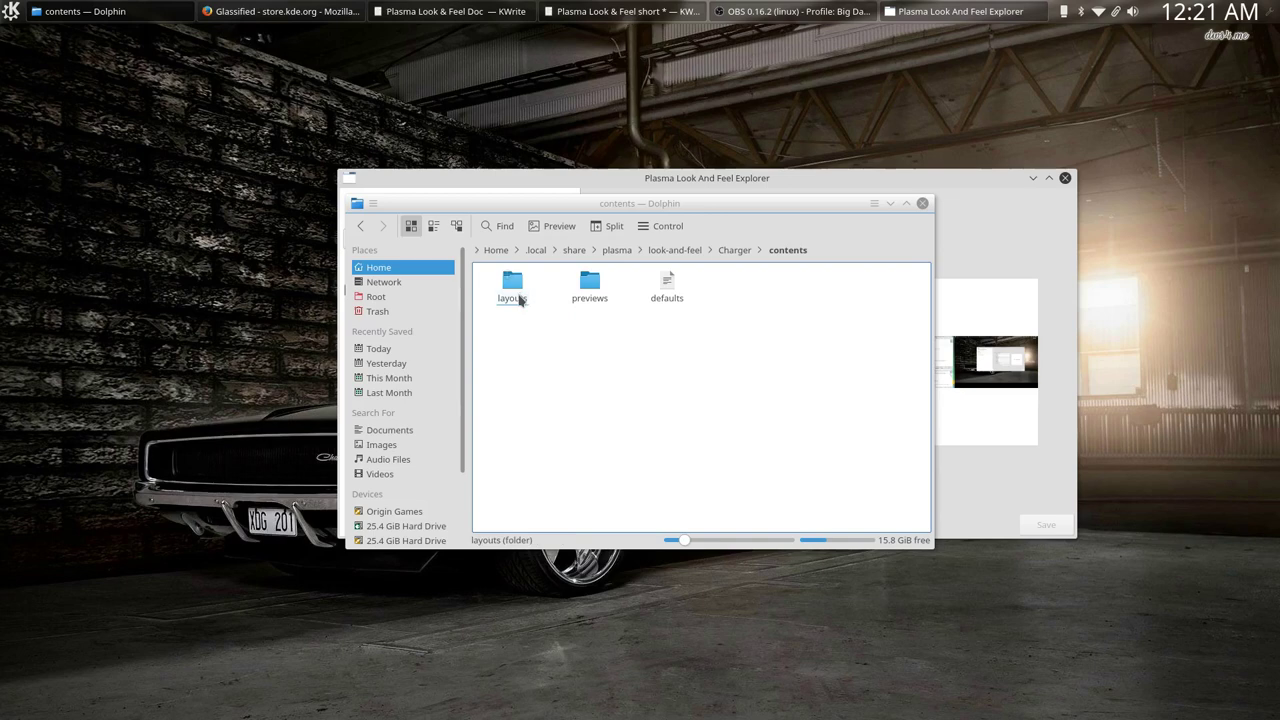
click(519, 298)
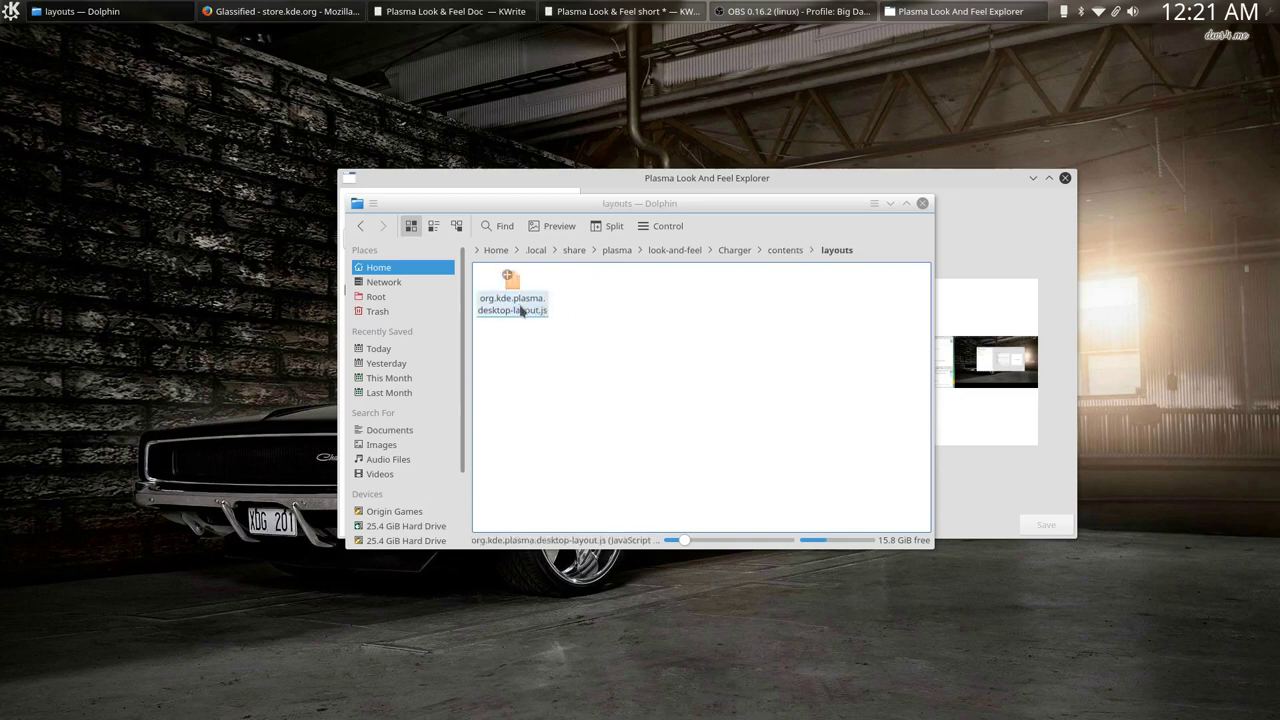
key(BackSpace)
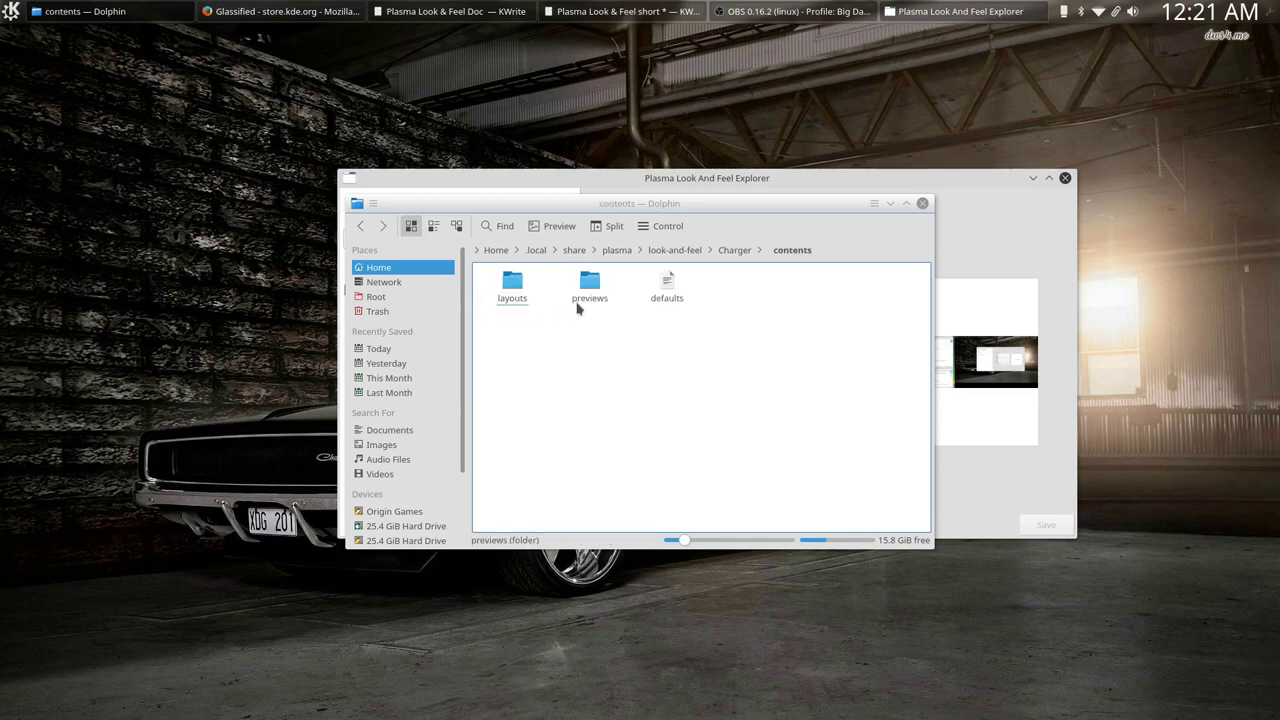
click(583, 298)
click(558, 226)
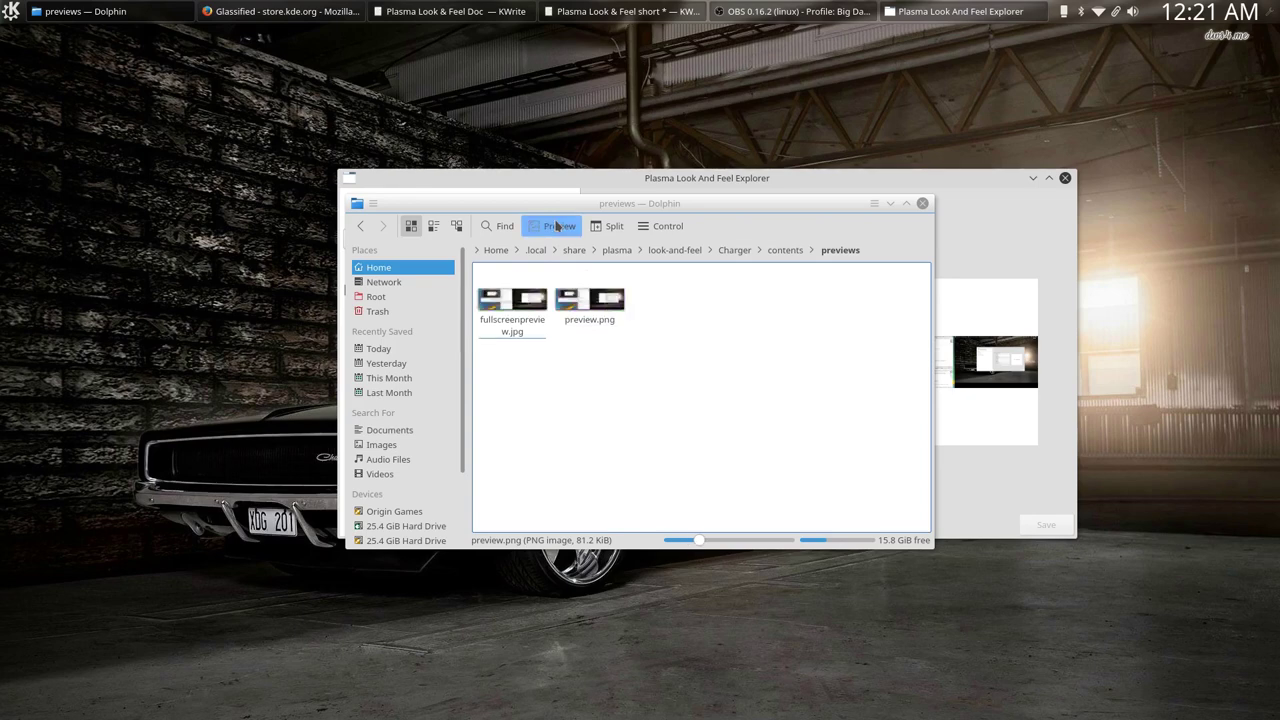
key(BackSpace)
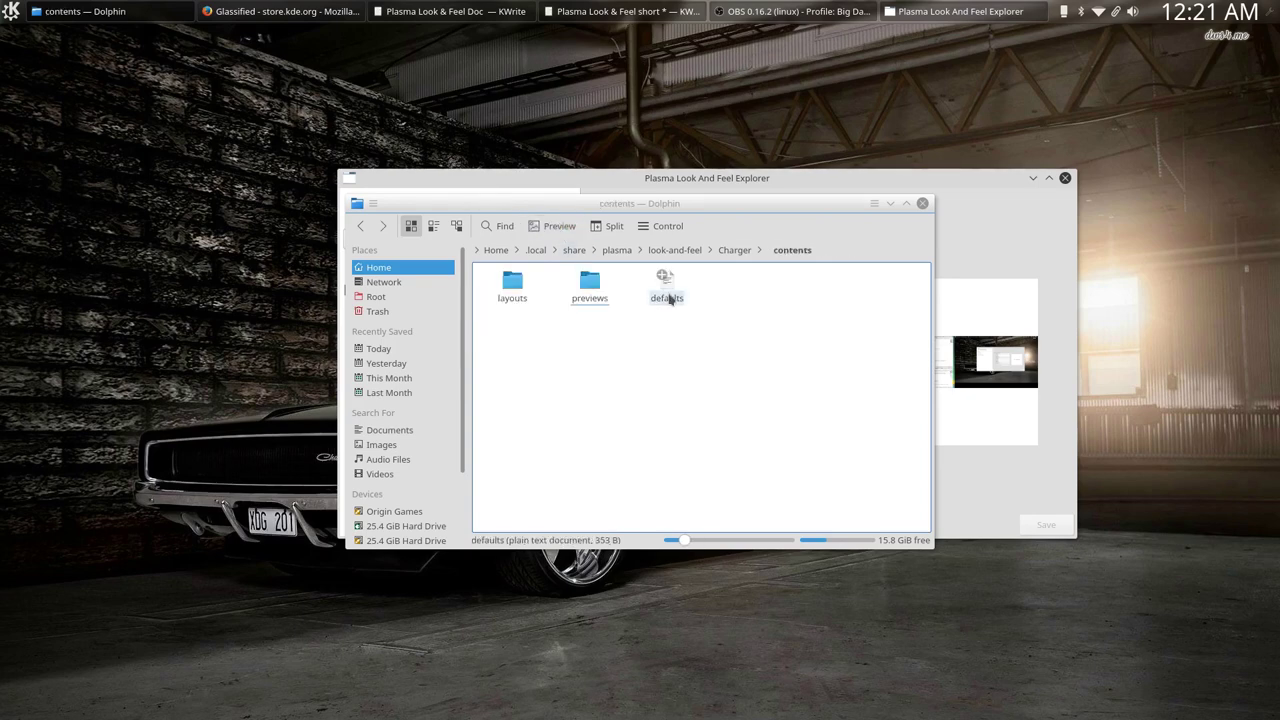
key(BackSpace)
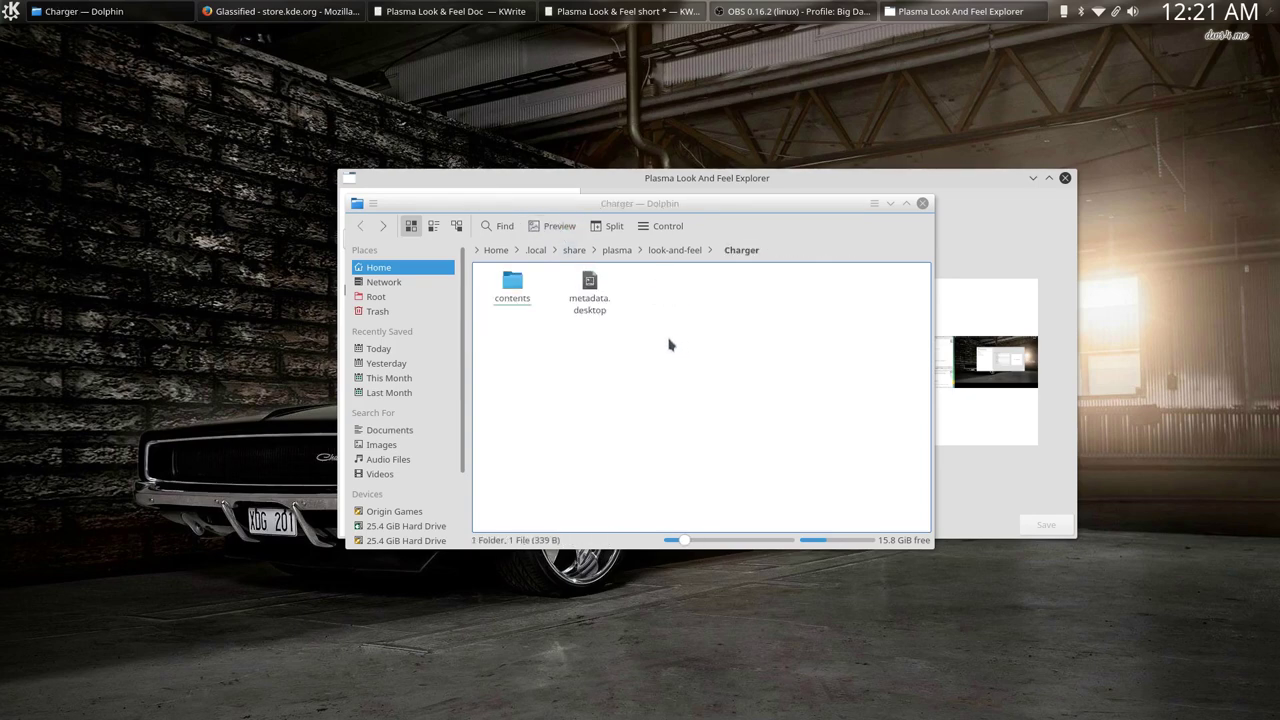
Open metadata.desktop in KWrite and paste X-KPackage-Dependencies=kns://colorschemes.knsrc/api.kde-look.org/1001720,kns://plasma-themes.knsrc/api.kde-look.org/998878 below the last line.
right_click(594, 291)
mouse_move(721, 398)
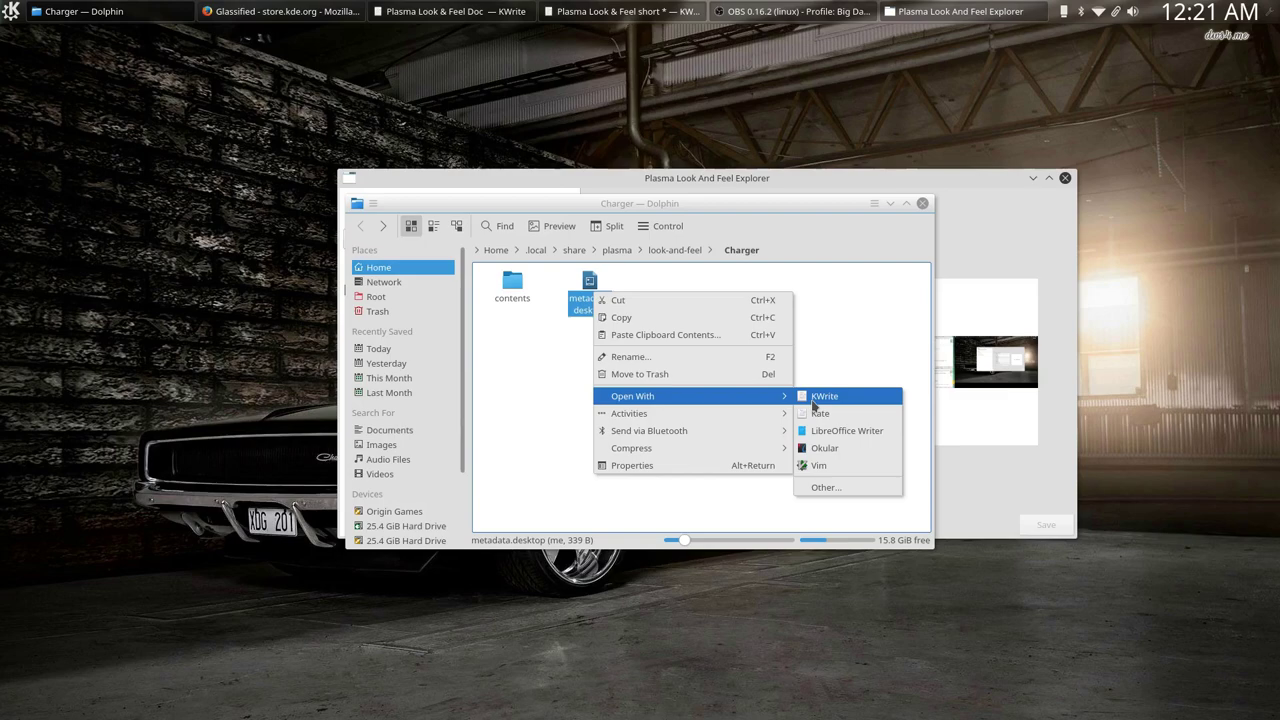
click(811, 395)
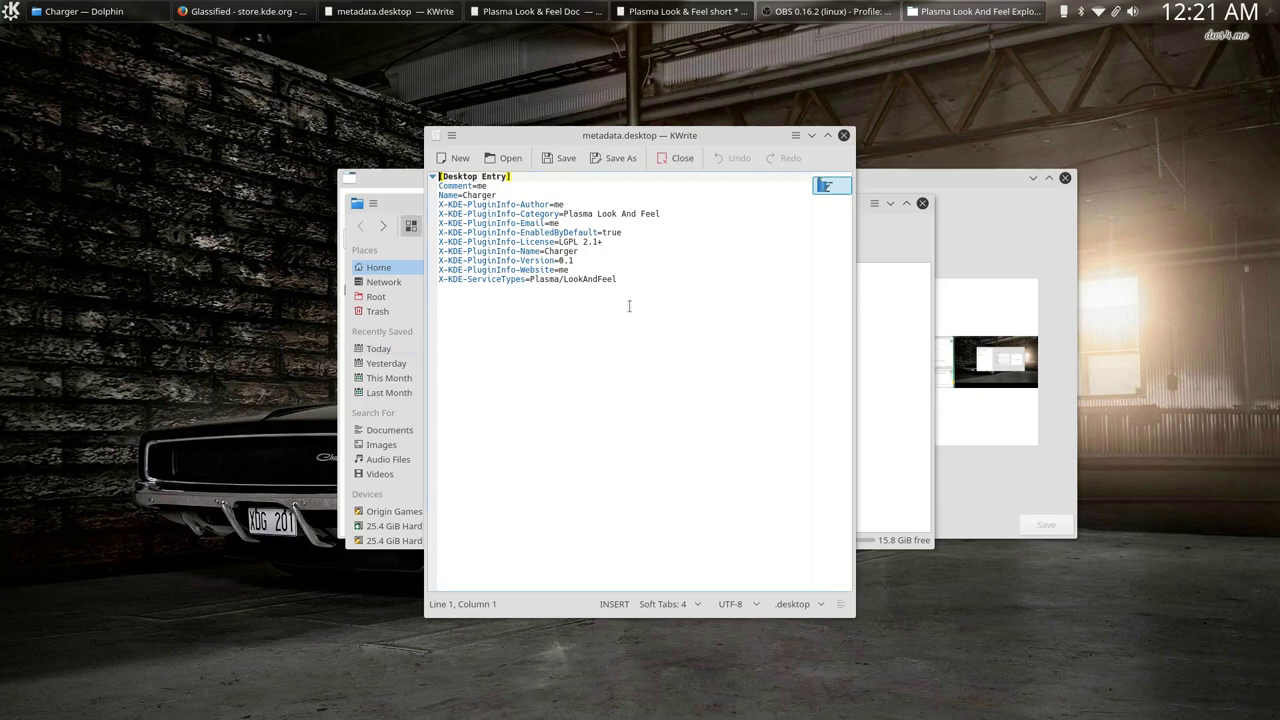
click(493, 289)
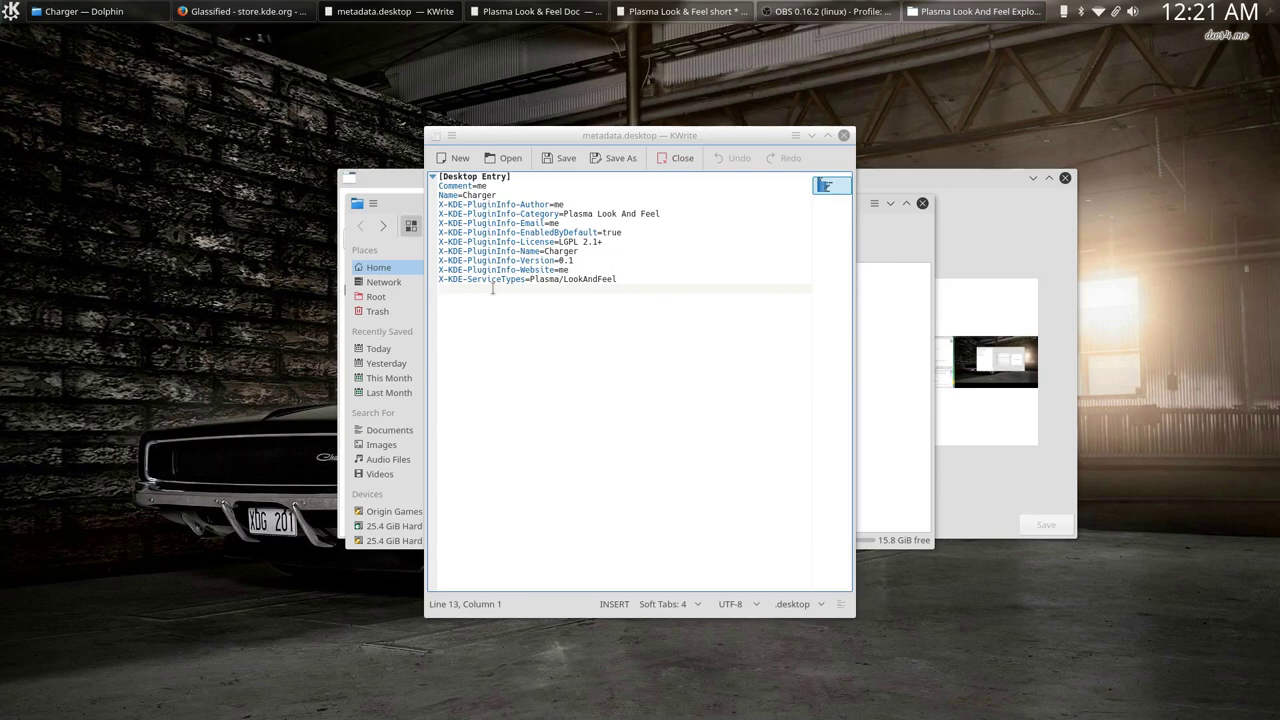
right_click(492, 289)
click(530, 332)
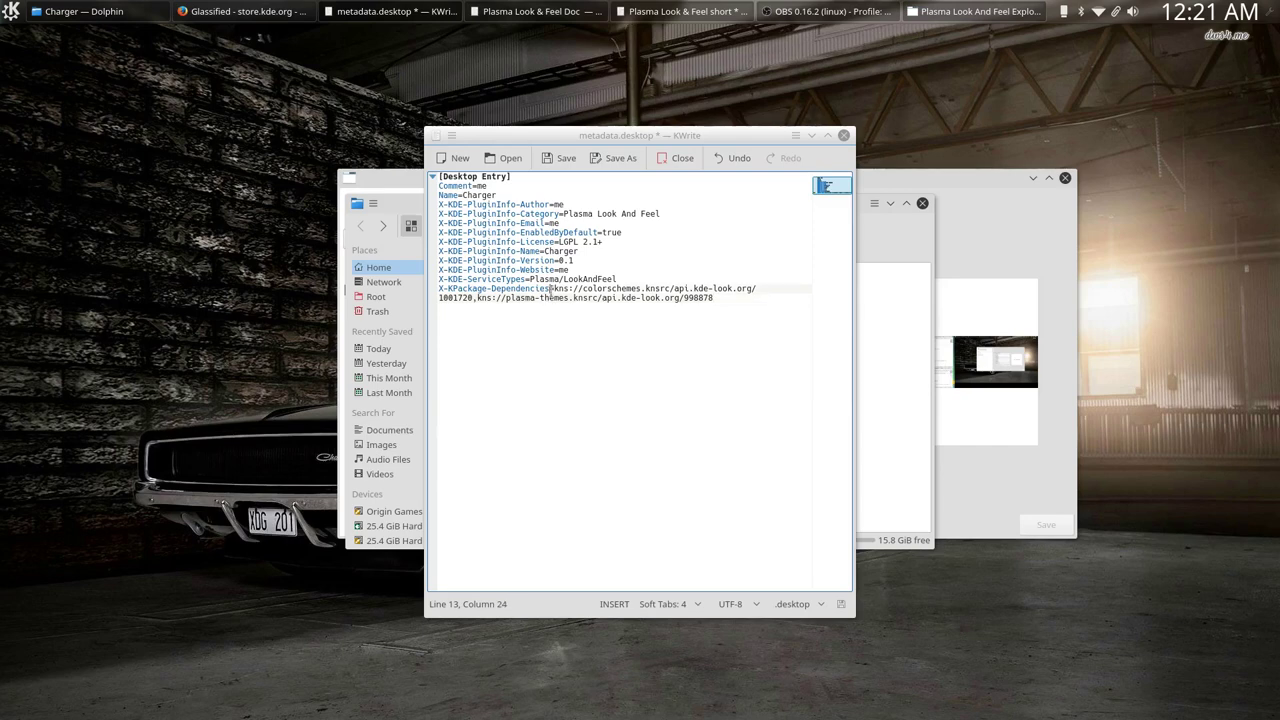
Examine the parts of the X-KPackage-Dependencies line: the key, the colour scheme source, the site address and the product ID.
drag(552, 289, 444, 289)
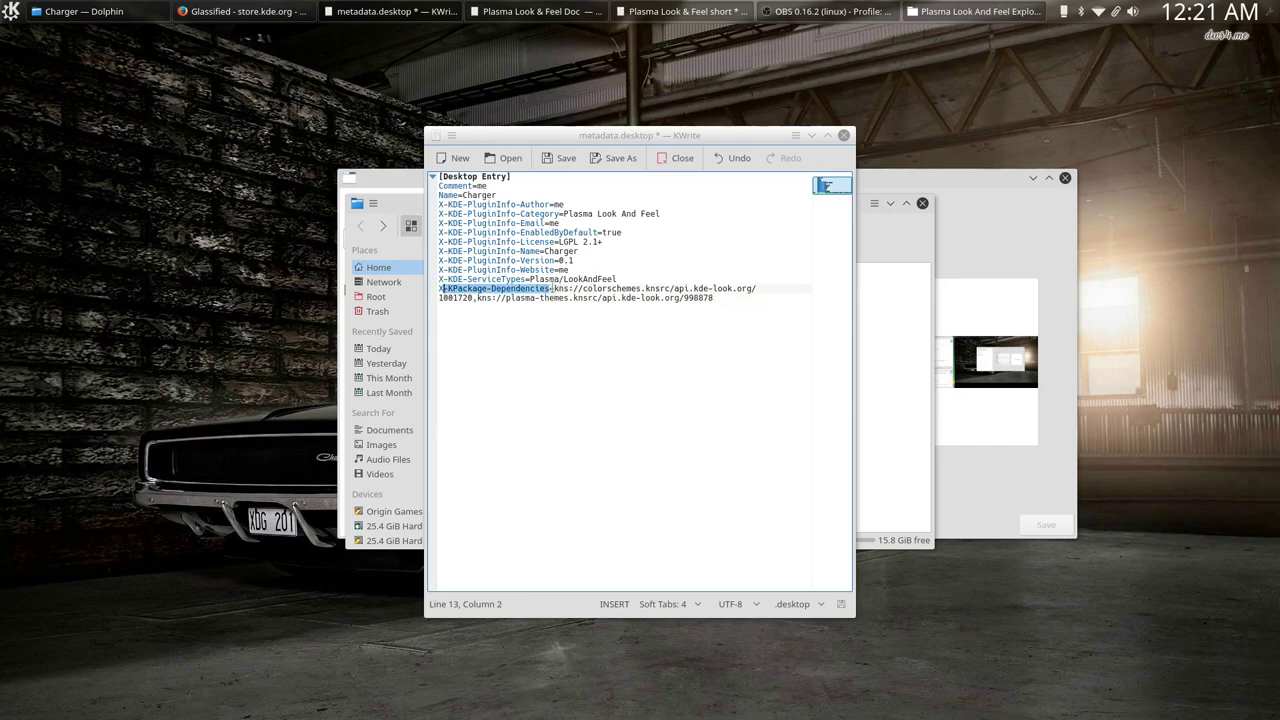
click(554, 289)
drag(554, 289, 668, 289)
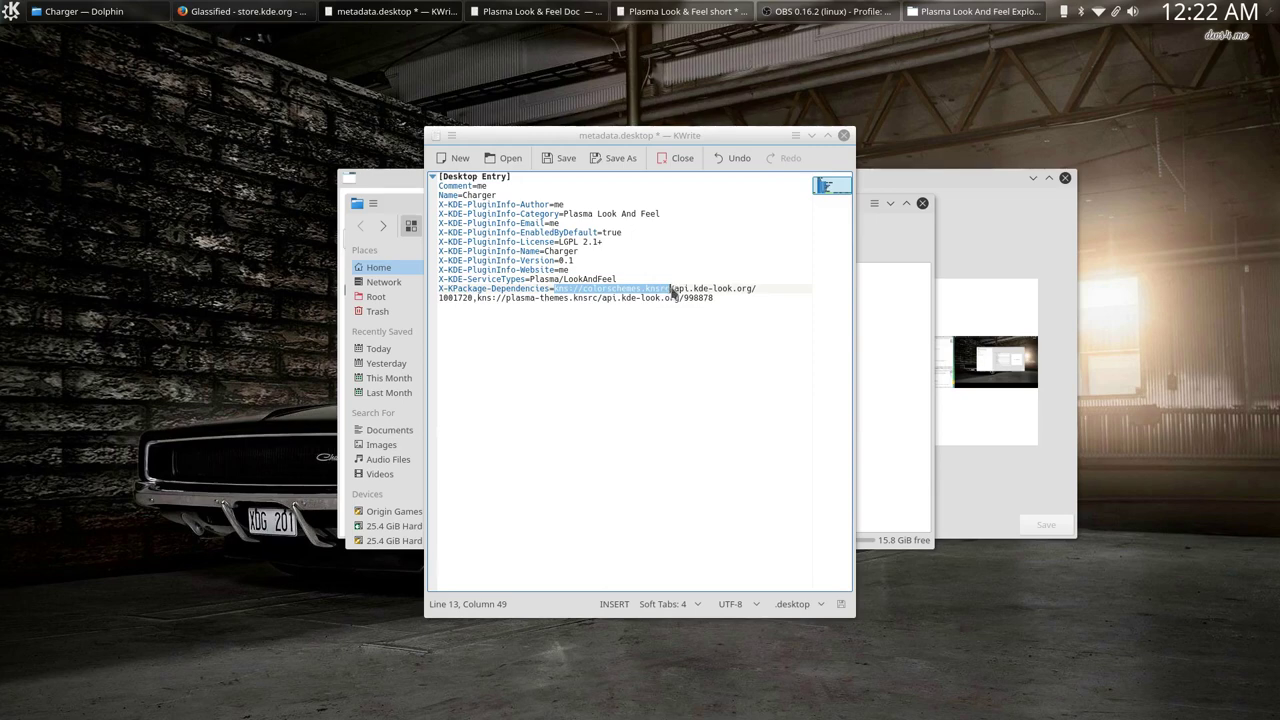
drag(670, 289, 477, 298)
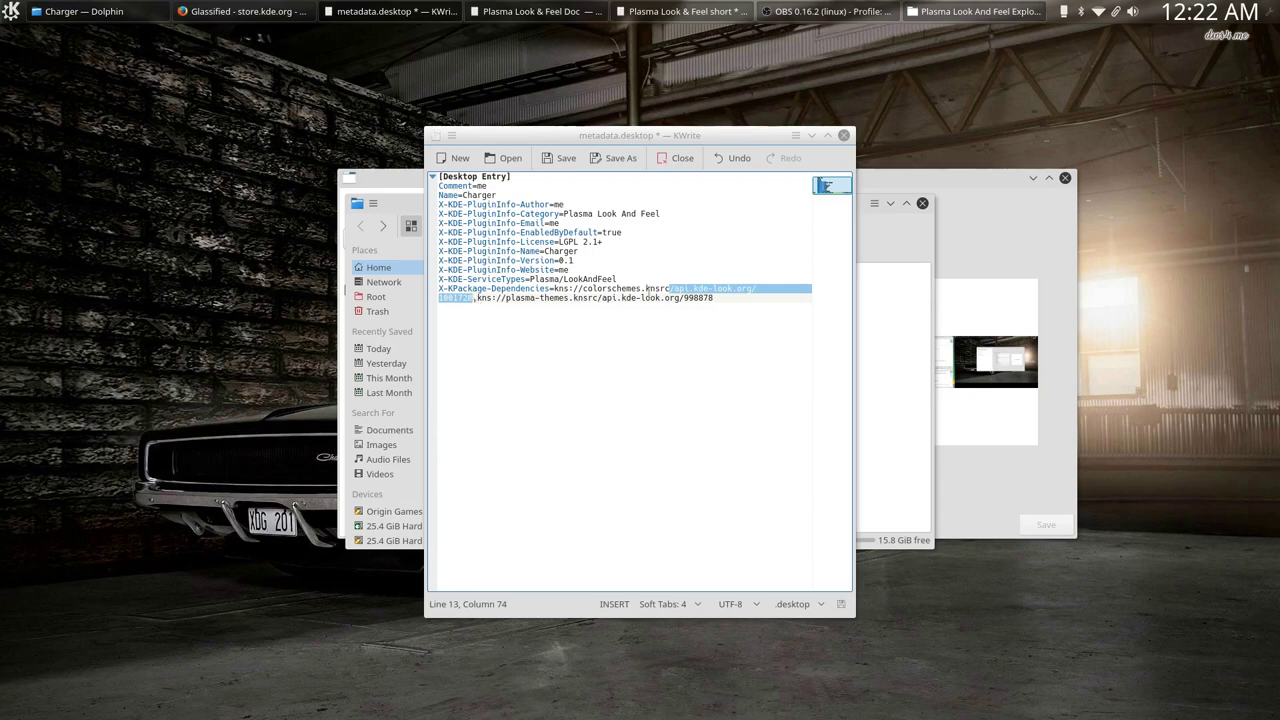
drag(672, 289, 752, 289)
double_click(452, 298)
Switch to Firefox and examine the product ID in the address of the Glassified theme page.
click(245, 11)
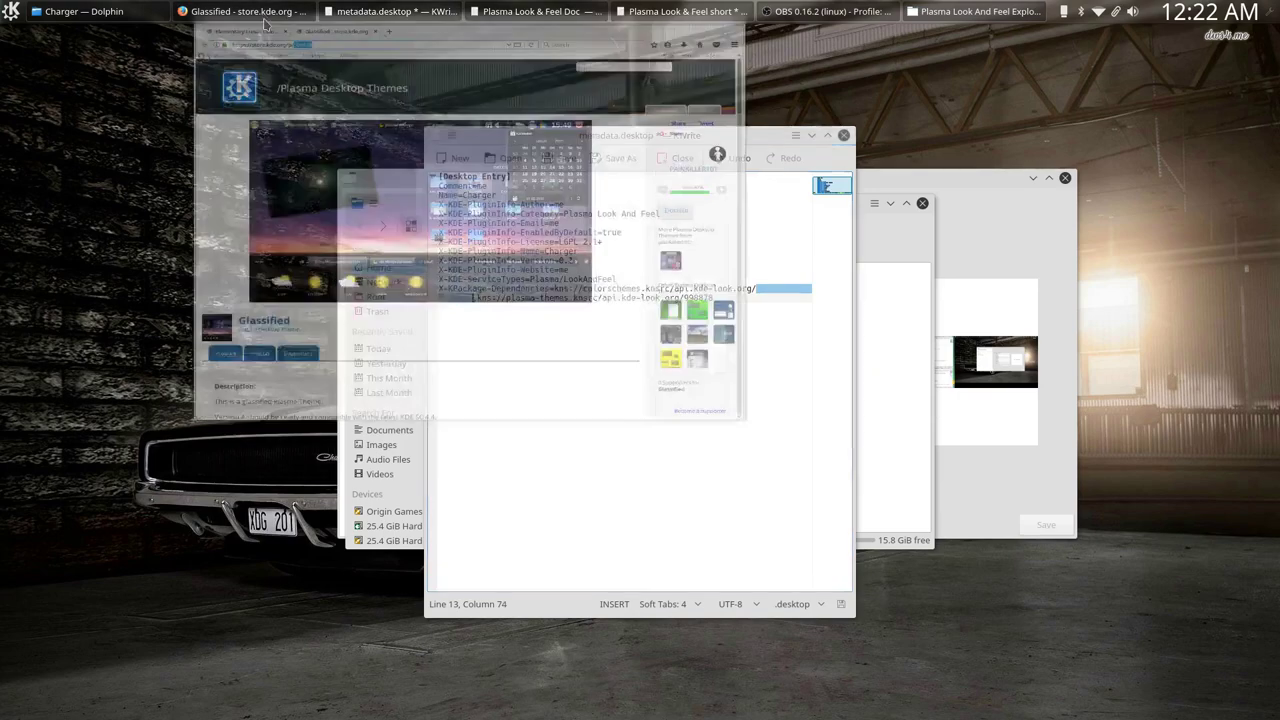
drag(366, 76, 419, 76)
click(396, 77)
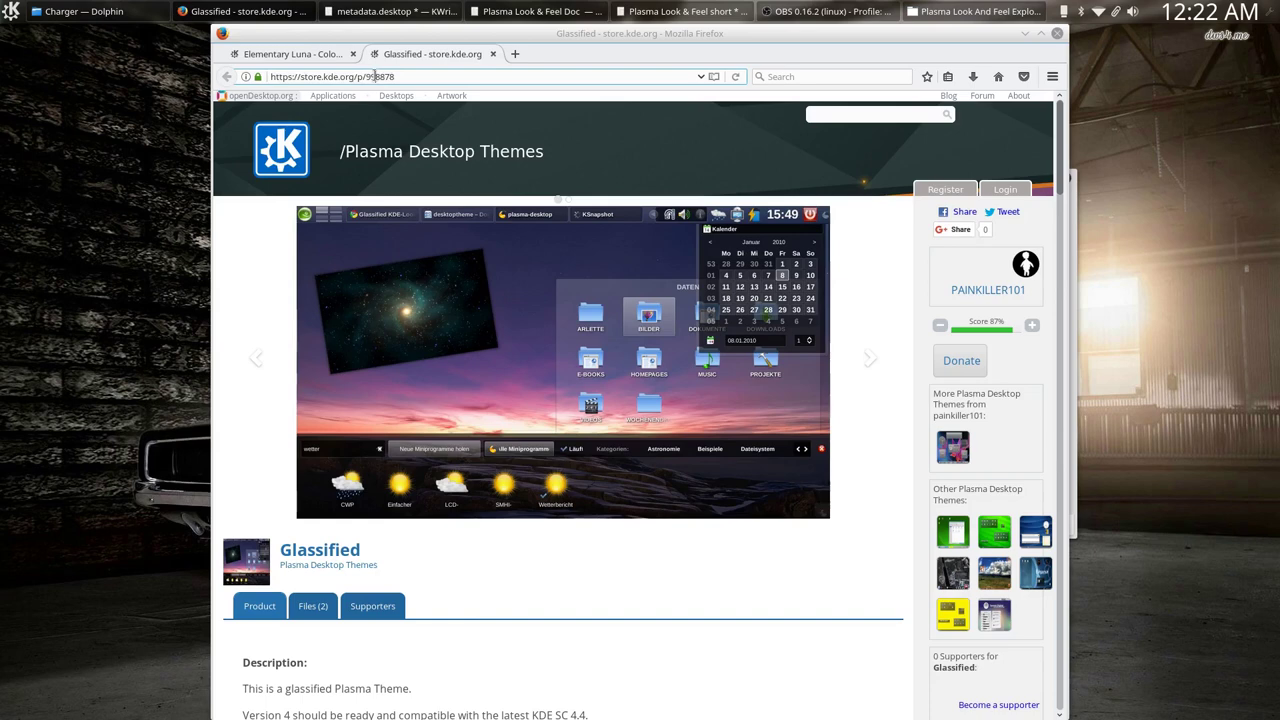
drag(366, 76, 409, 76)
click(323, 53)
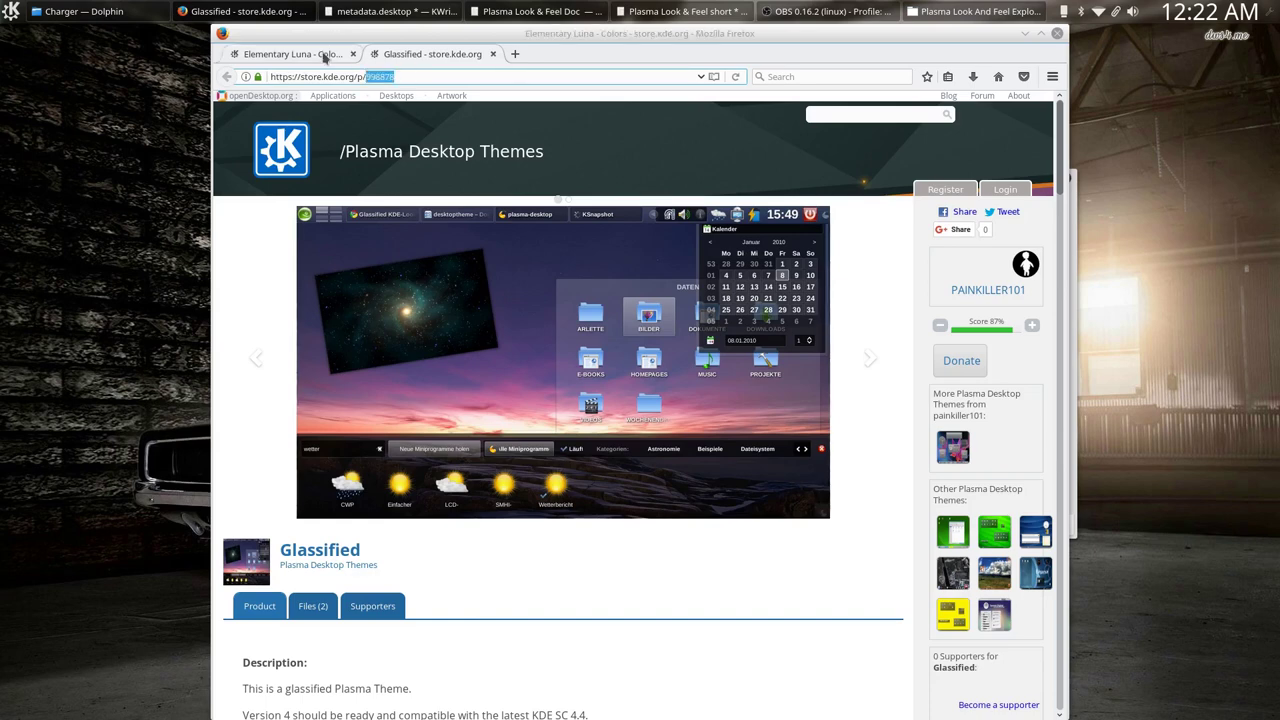
Copy product ID 1001720 from the Elementary Luna - Colors address into the colour scheme dependency, and save and close metadata.desktop.
drag(366, 77, 437, 78)
key(ctrl+c)
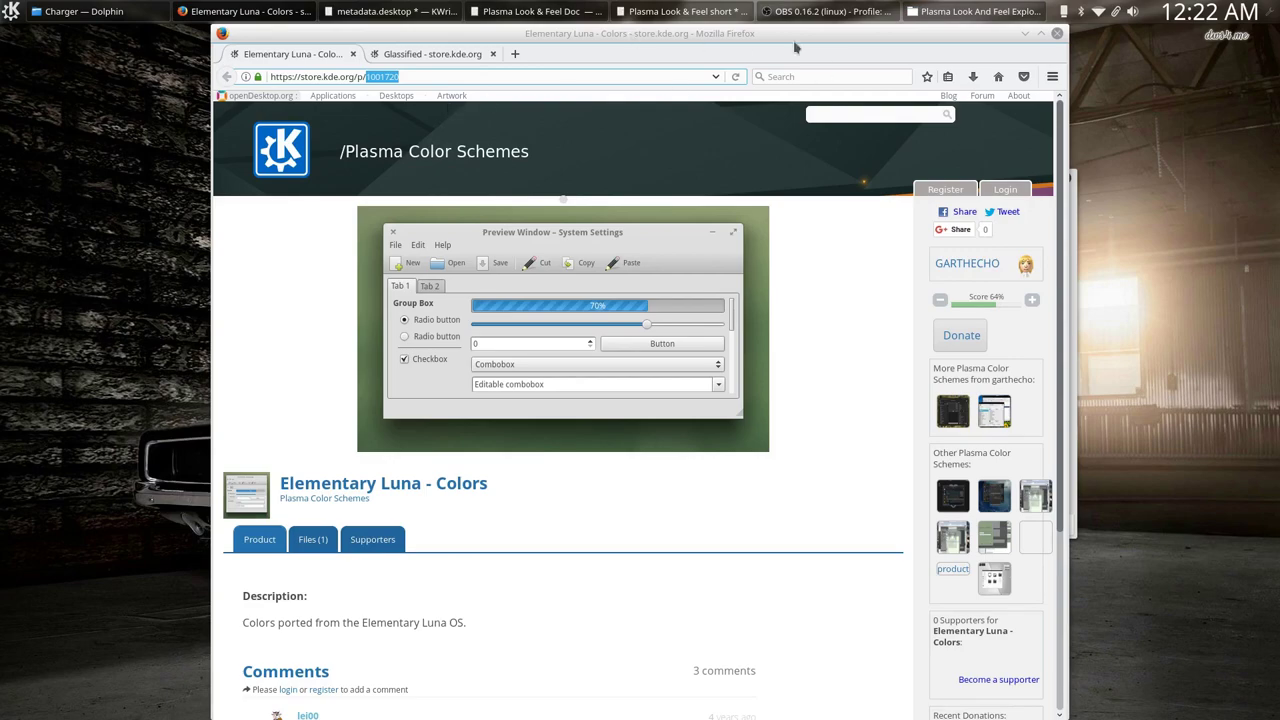
click(1024, 34)
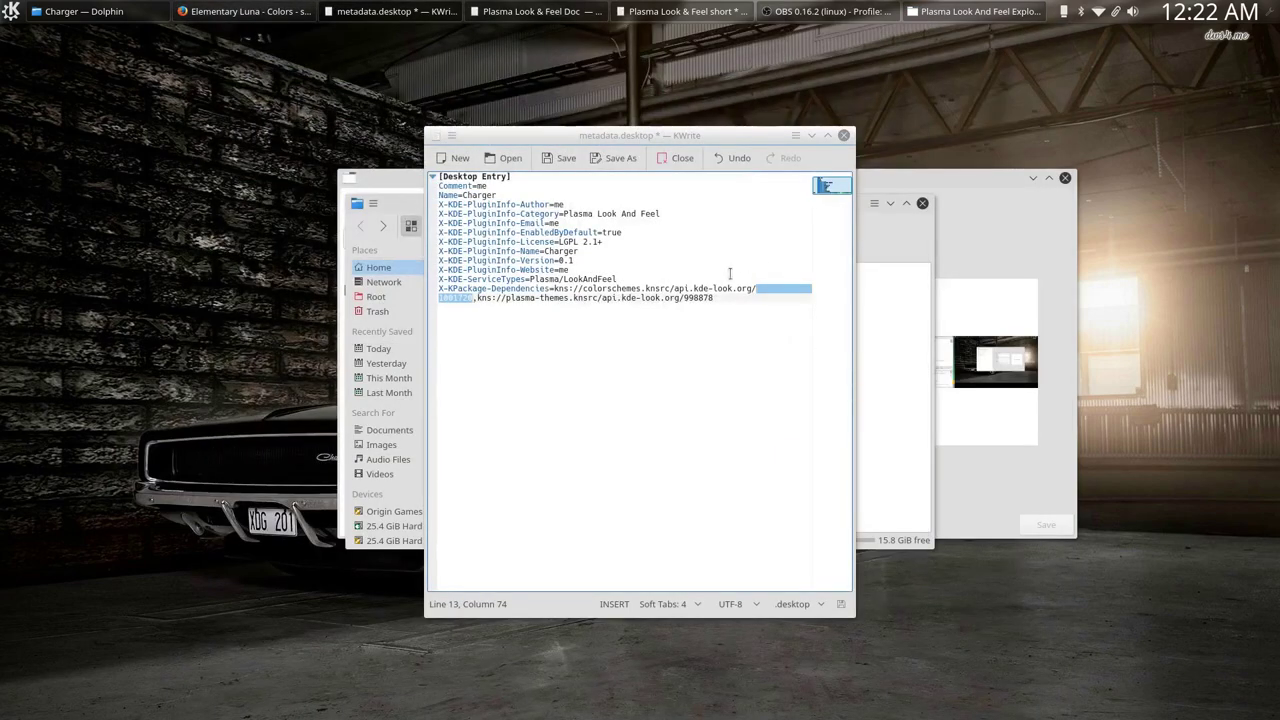
key(ctrl+v)
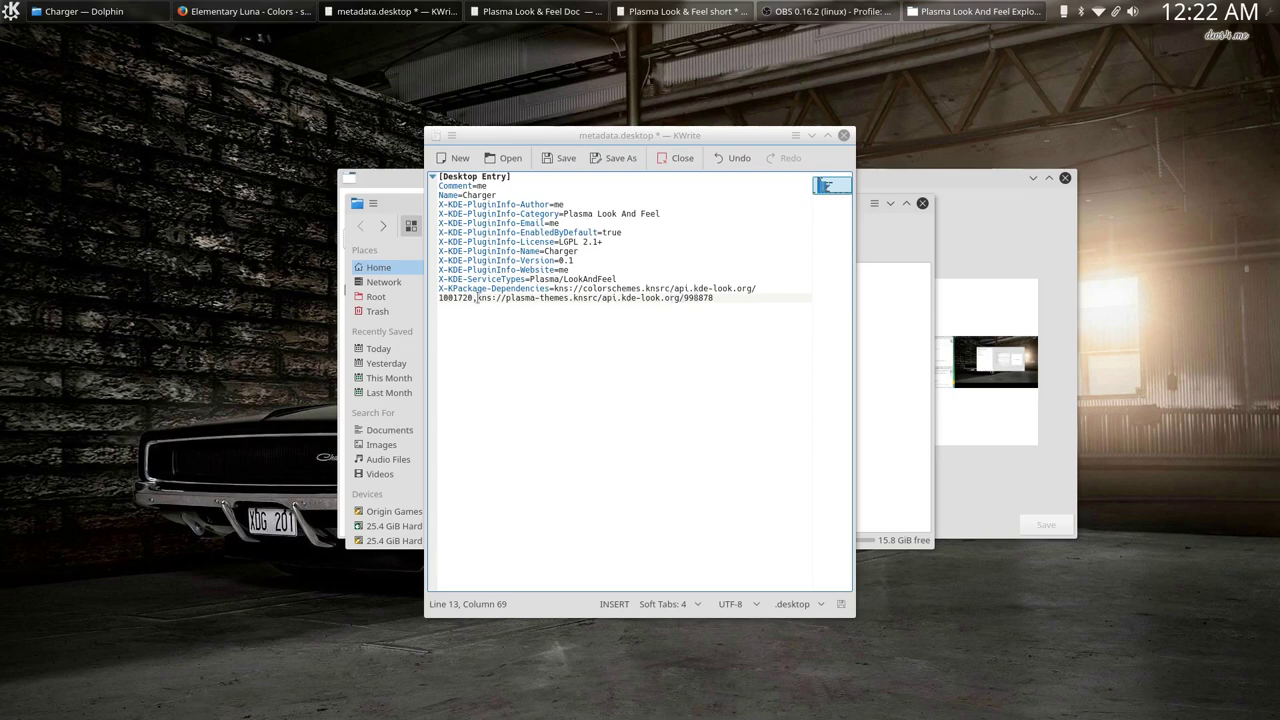
click(558, 161)
click(843, 134)
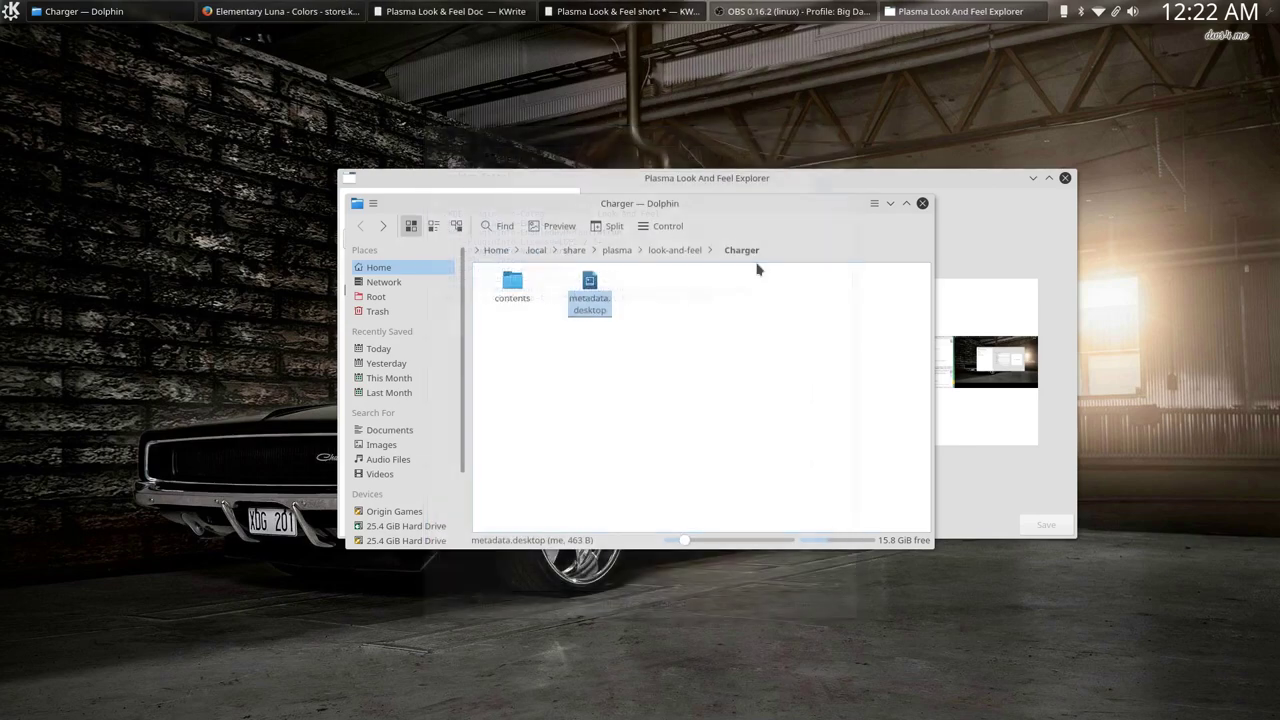
Open the Look And Feel settings under Workspace Theme in System Settings and place the window clear of the Charger folder.
click(690, 265)
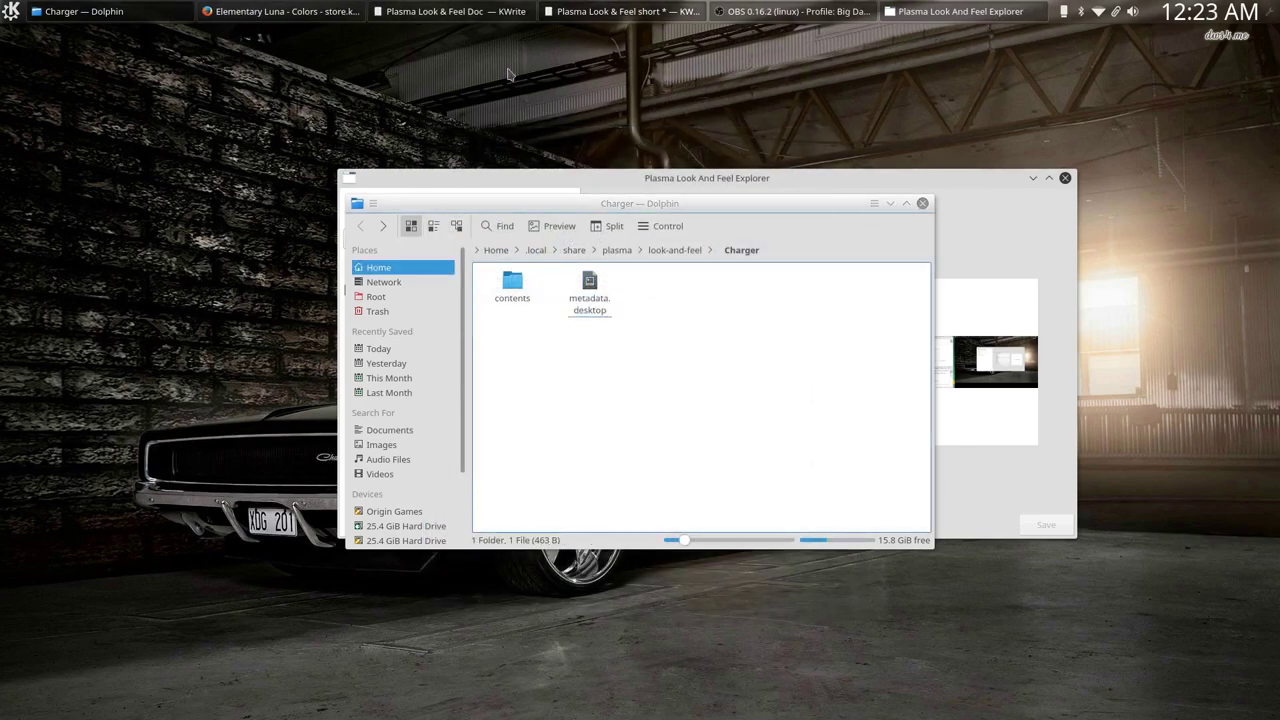
drag(694, 204, 701, 248)
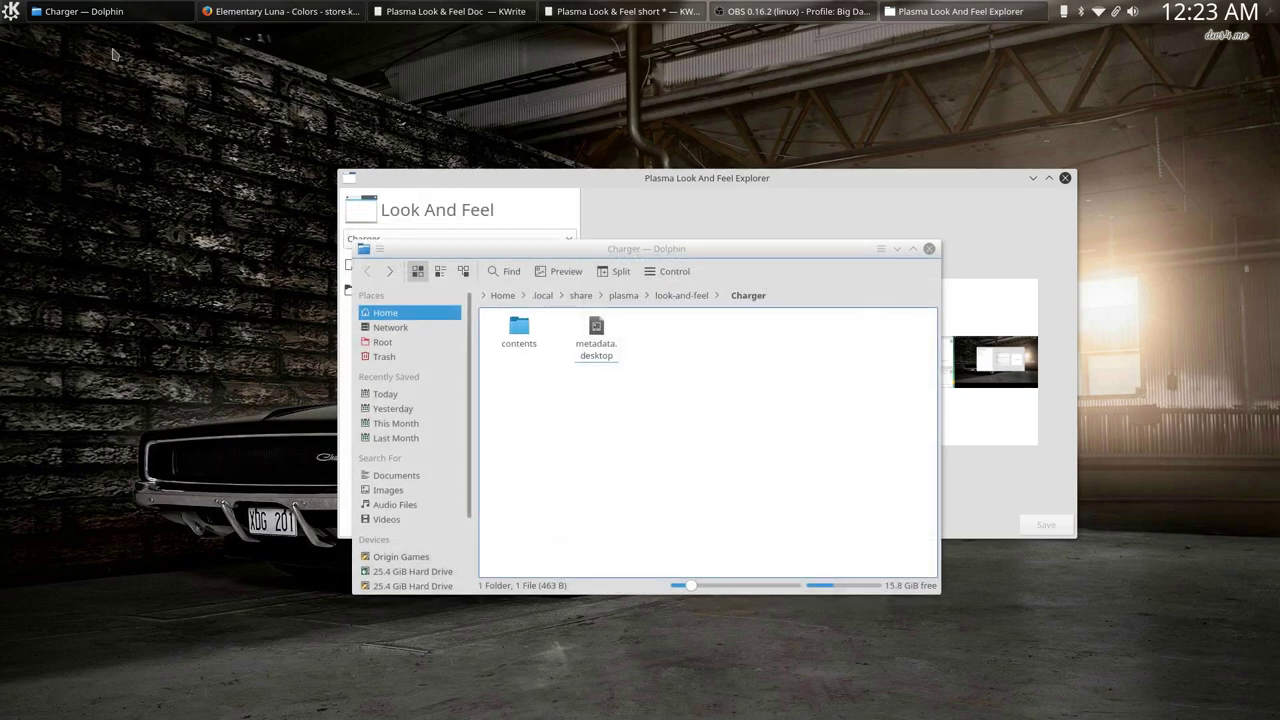
click(12, 12)
click(110, 136)
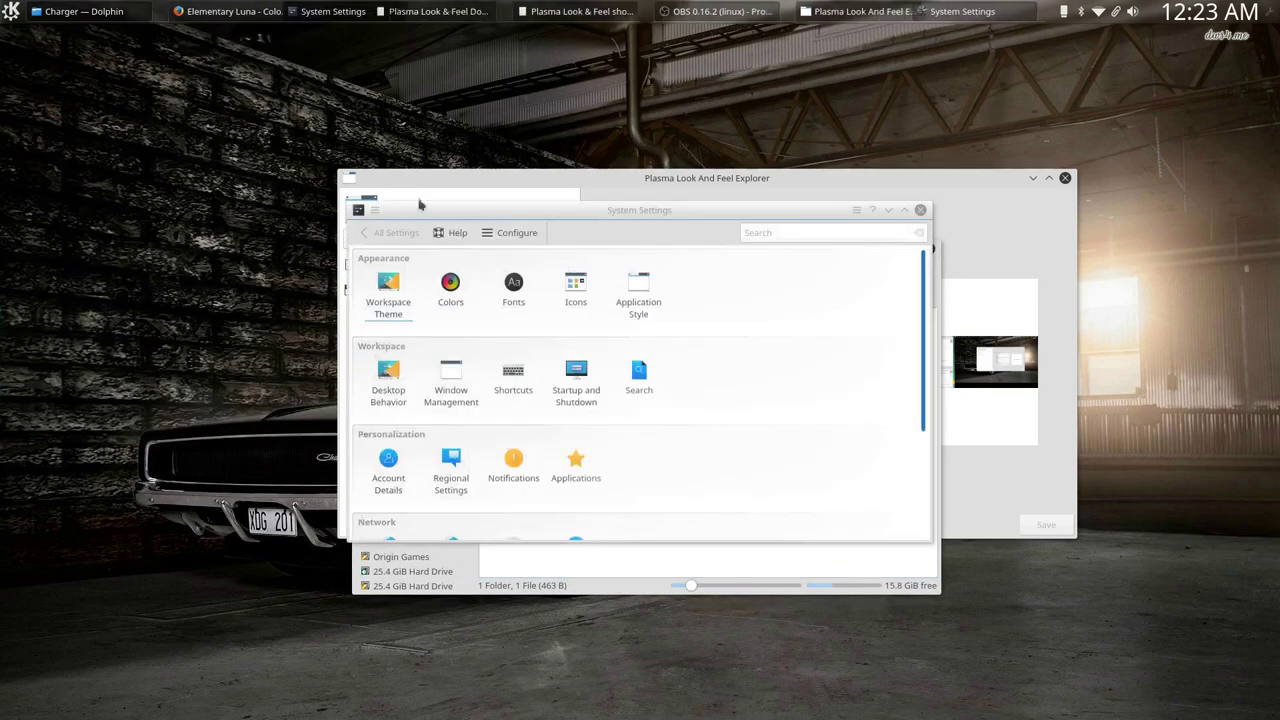
click(405, 291)
drag(746, 211, 473, 51)
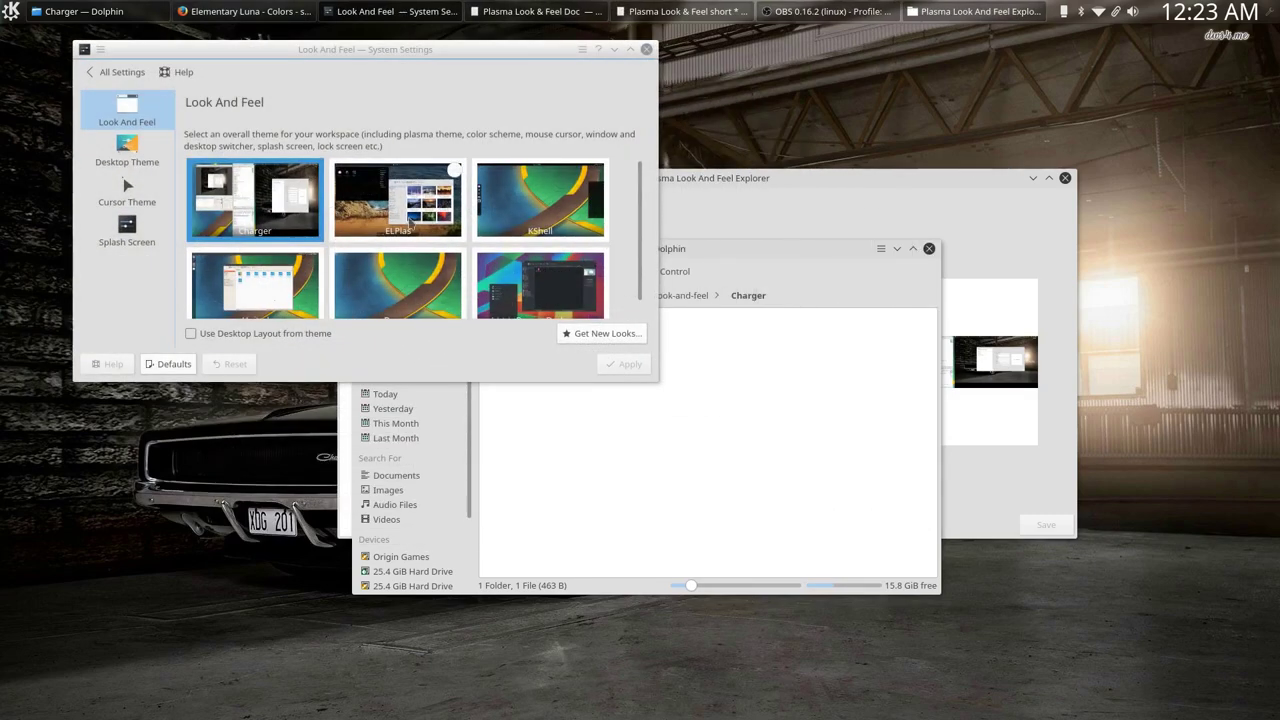
Compress the contents folder and metadata.desktop together into a TAR.GZ archive inside the Charger folder.
click(753, 250)
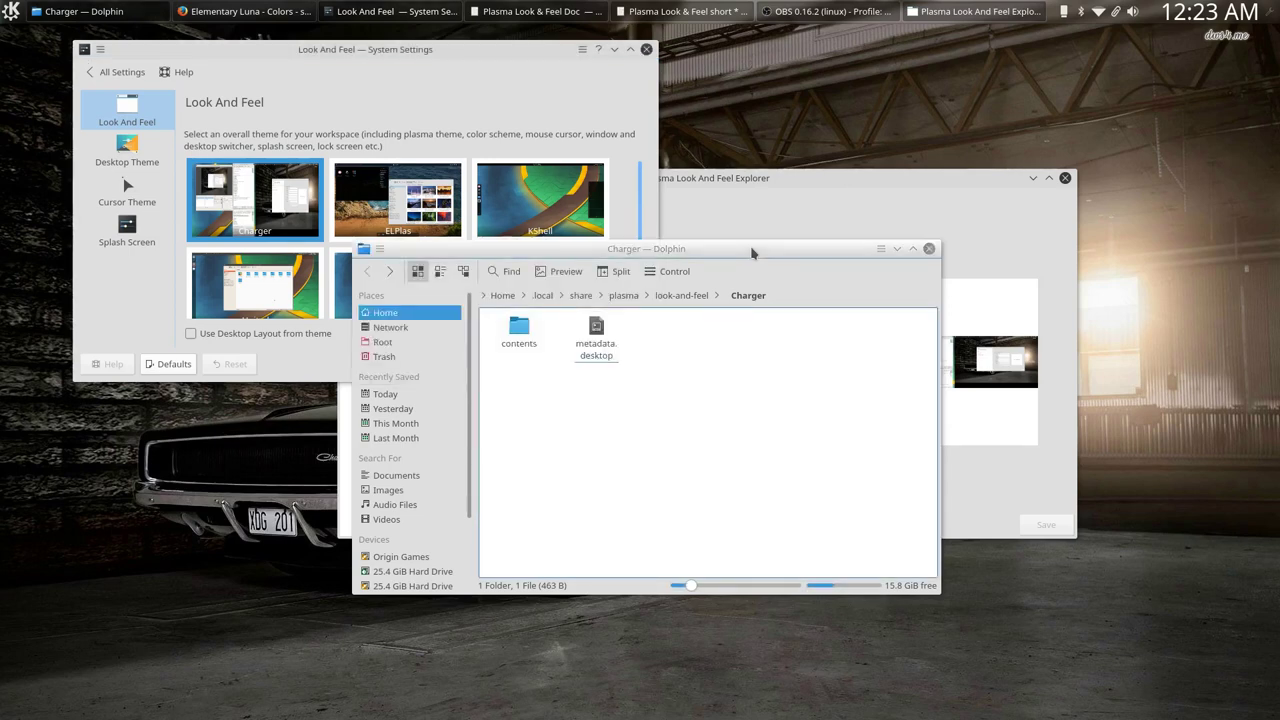
drag(691, 400, 519, 336)
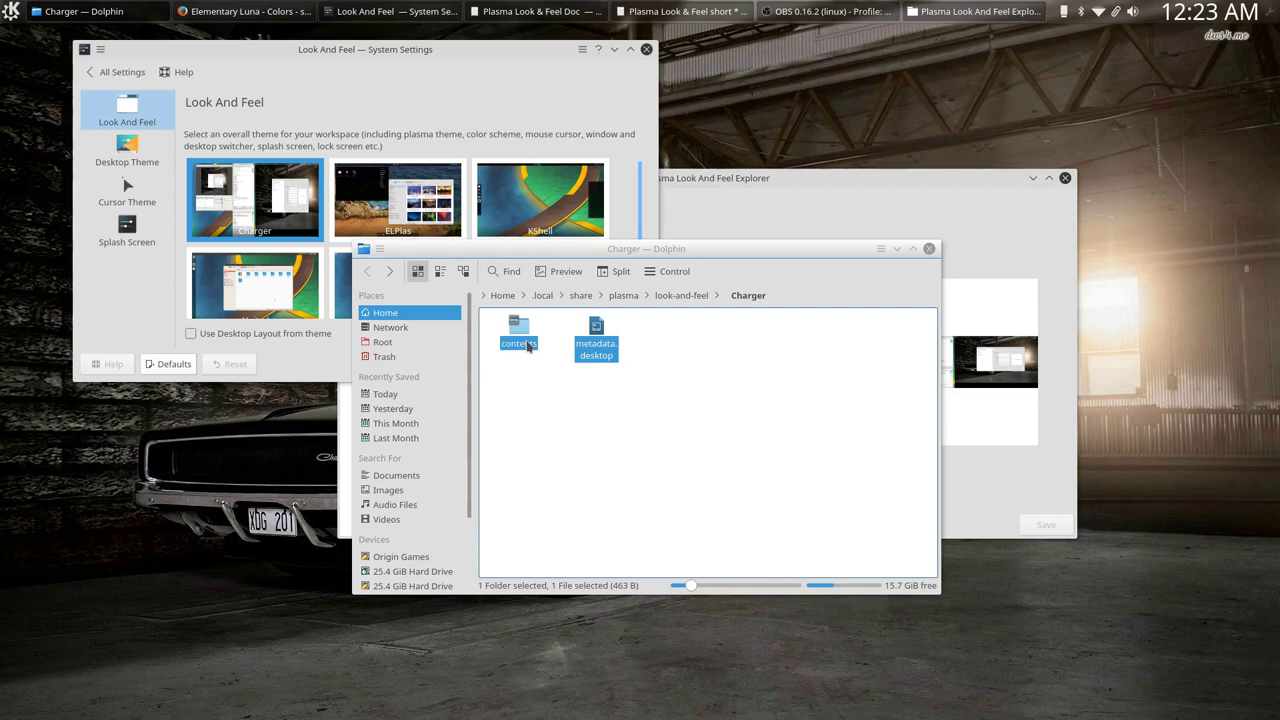
right_click(528, 346)
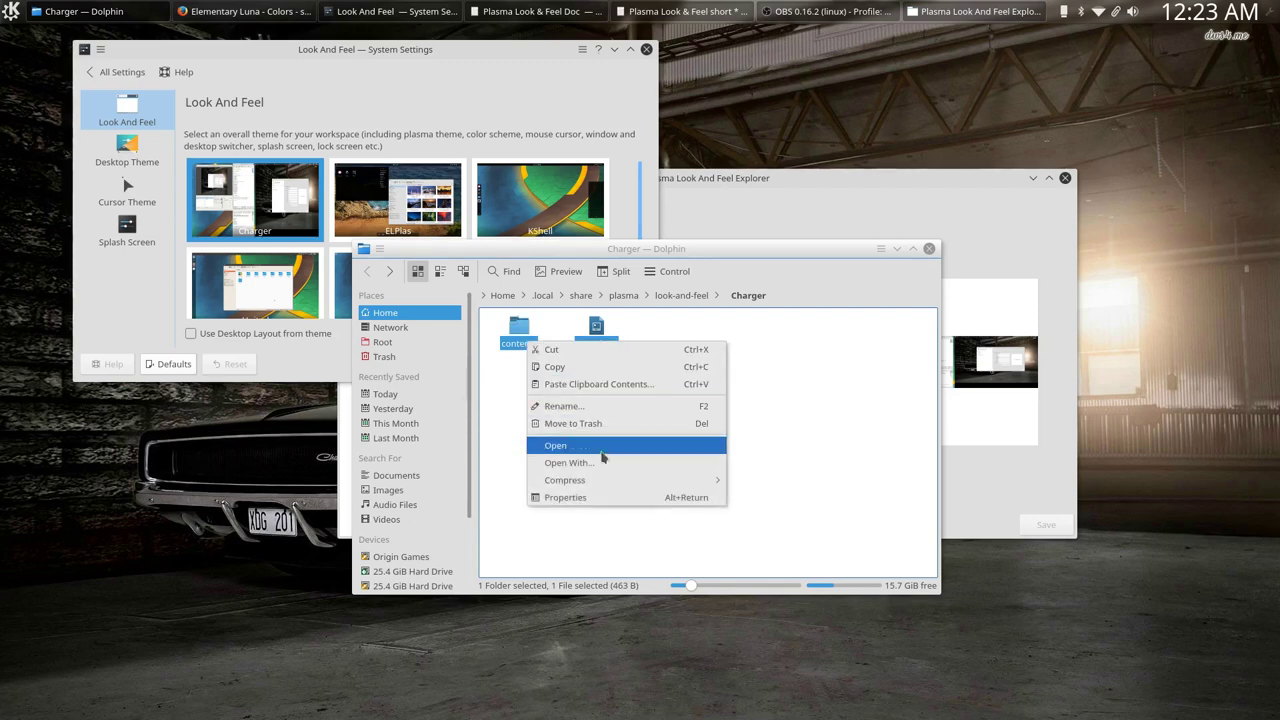
mouse_move(608, 481)
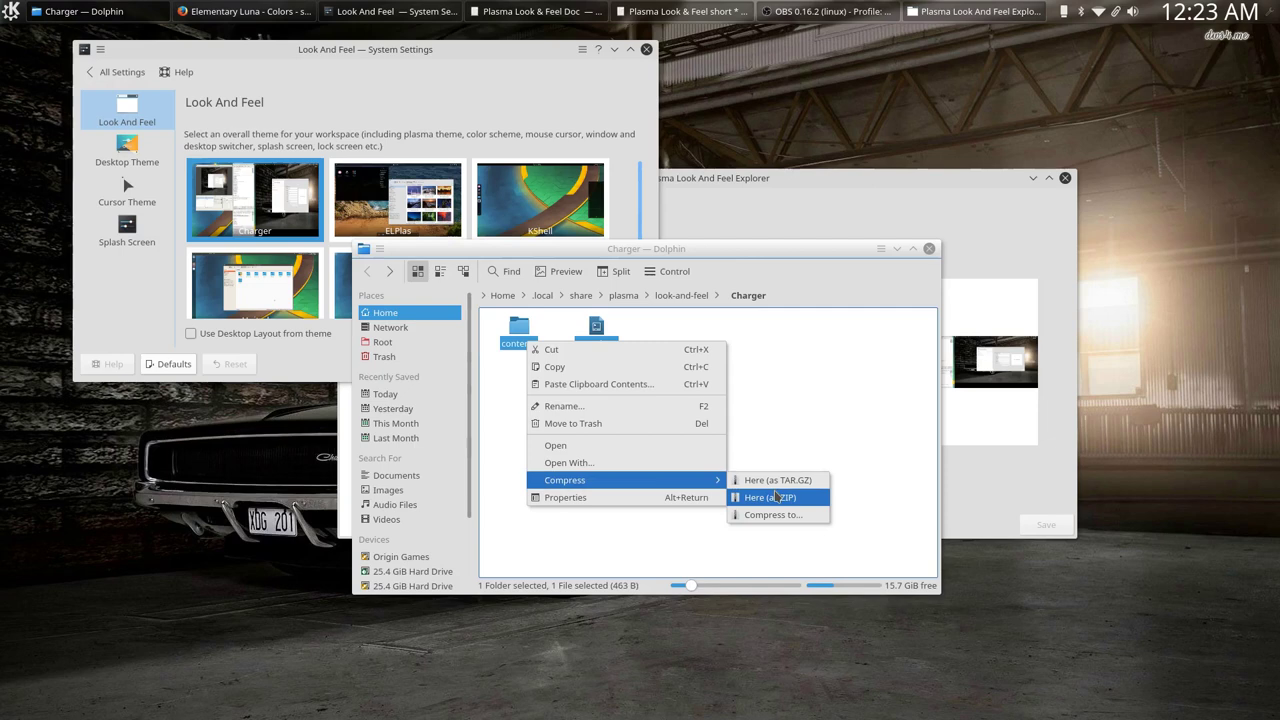
click(775, 486)
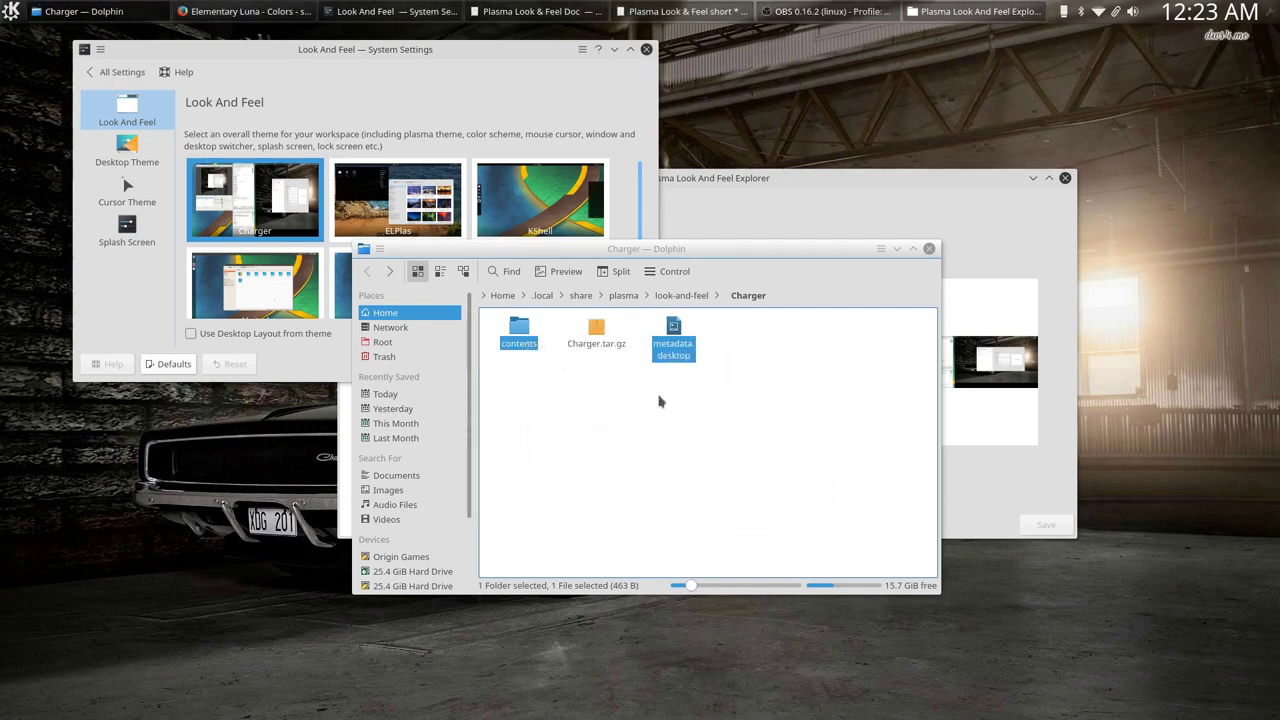
Move Charger.tar.gz from the Charger folder up into the look-and-feel folder.
right_click(598, 335)
click(618, 395)
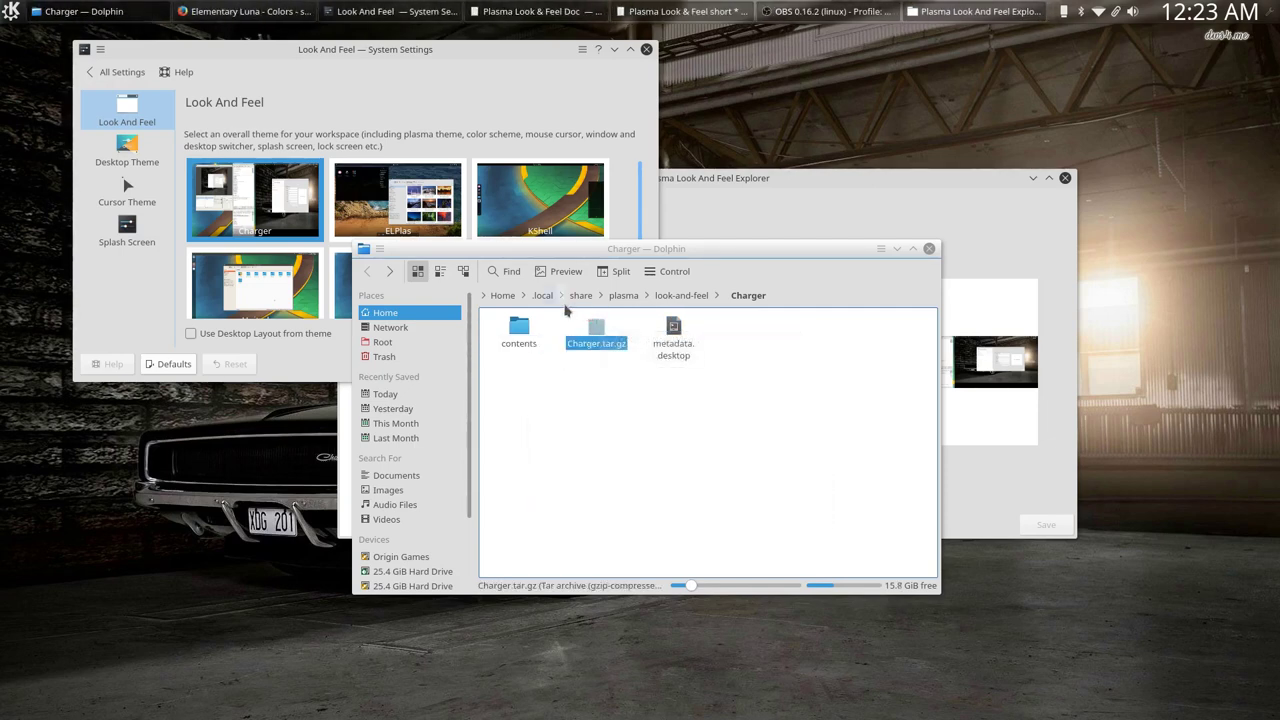
click(681, 295)
right_click(766, 408)
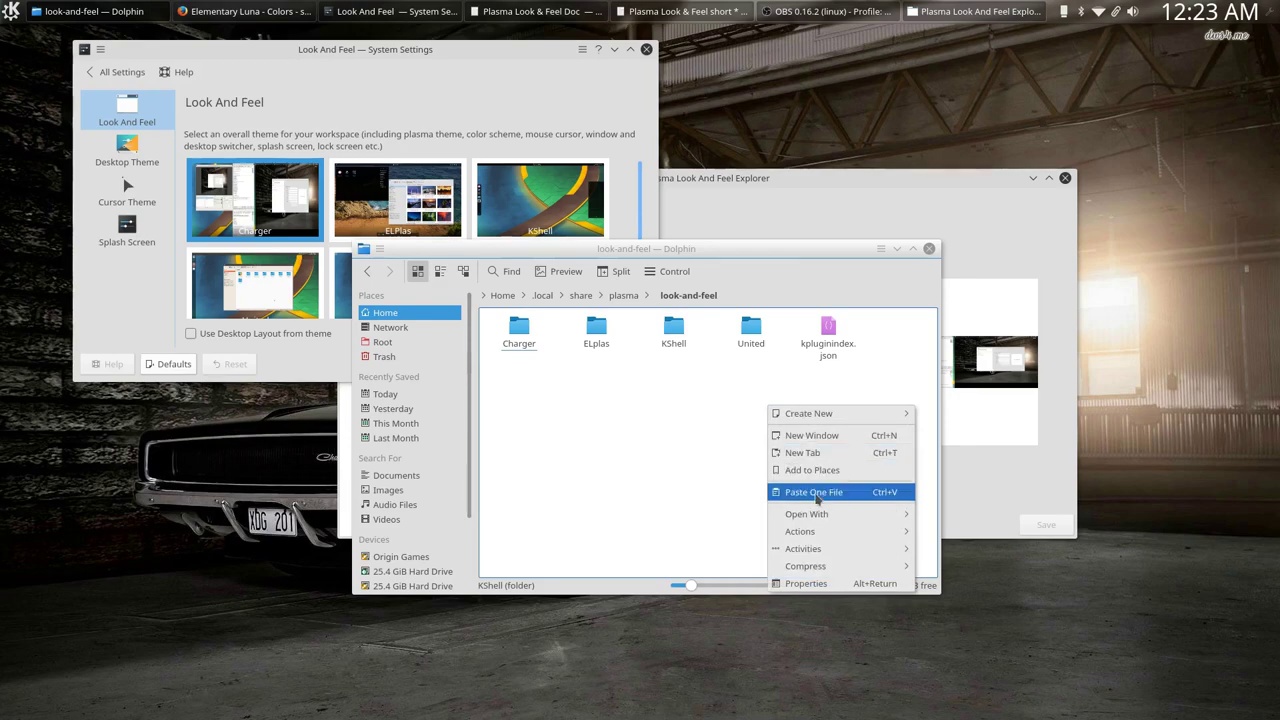
click(823, 489)
Move the original Charger folder to the trash and close System Settings.
click(534, 333)
right_click(536, 334)
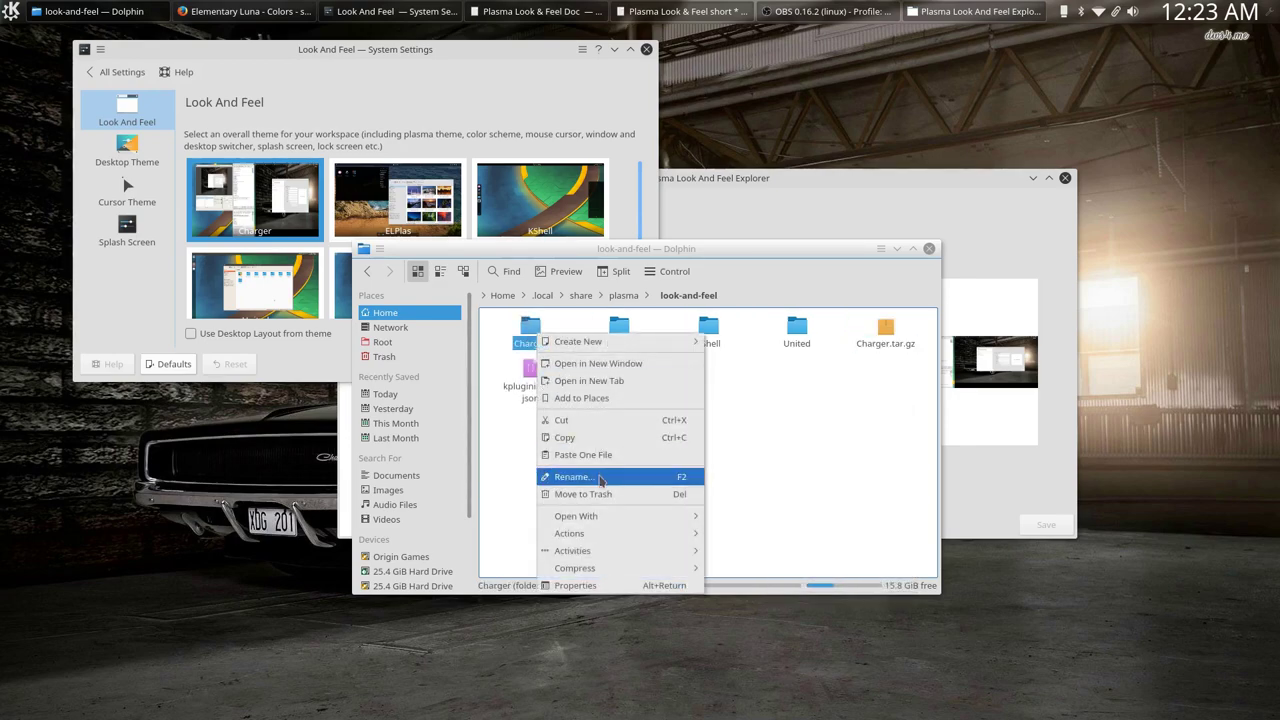
click(601, 494)
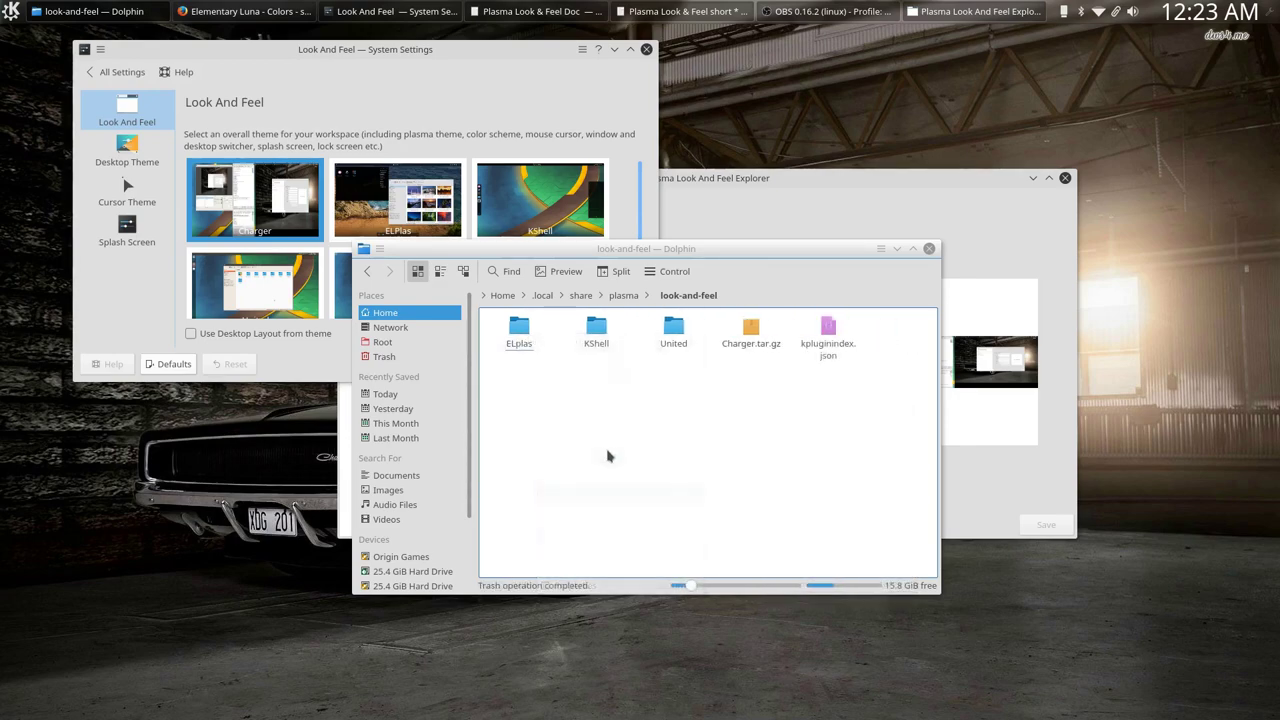
click(646, 49)
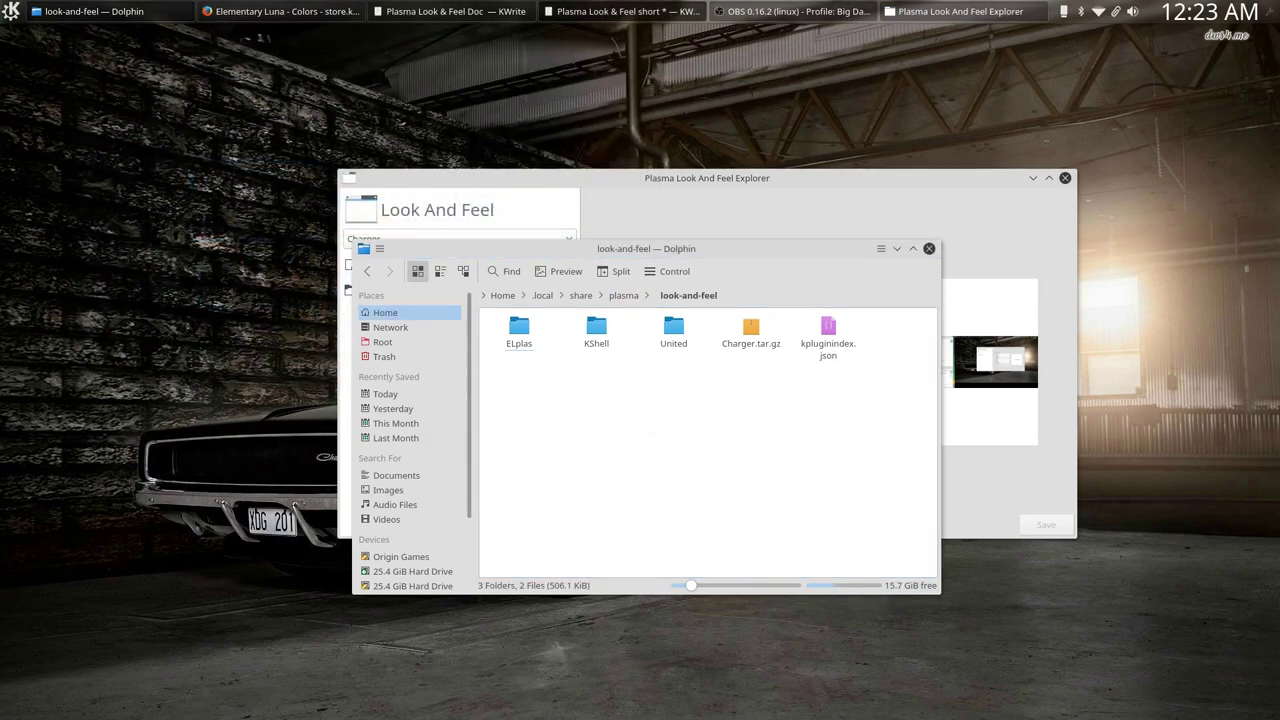
Open a terminal in the look-and-feel folder and place its window below the folder's file icons.
right_click(663, 426)
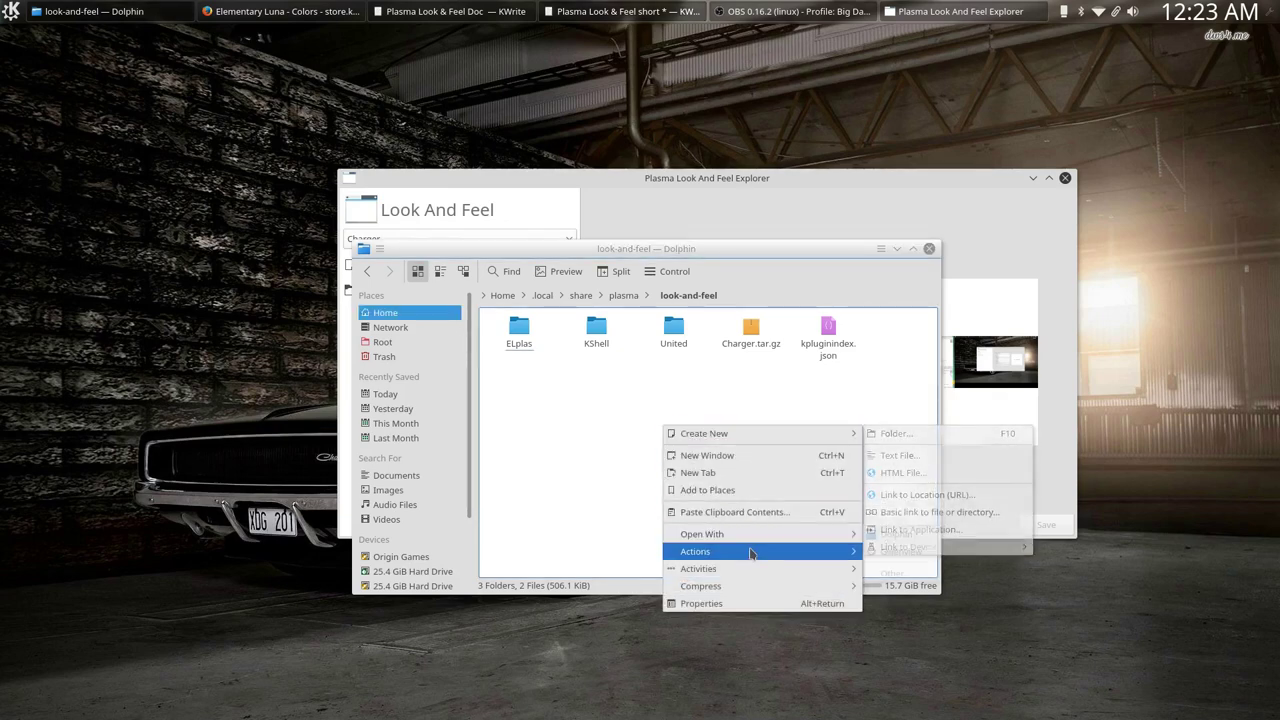
mouse_move(772, 556)
click(905, 551)
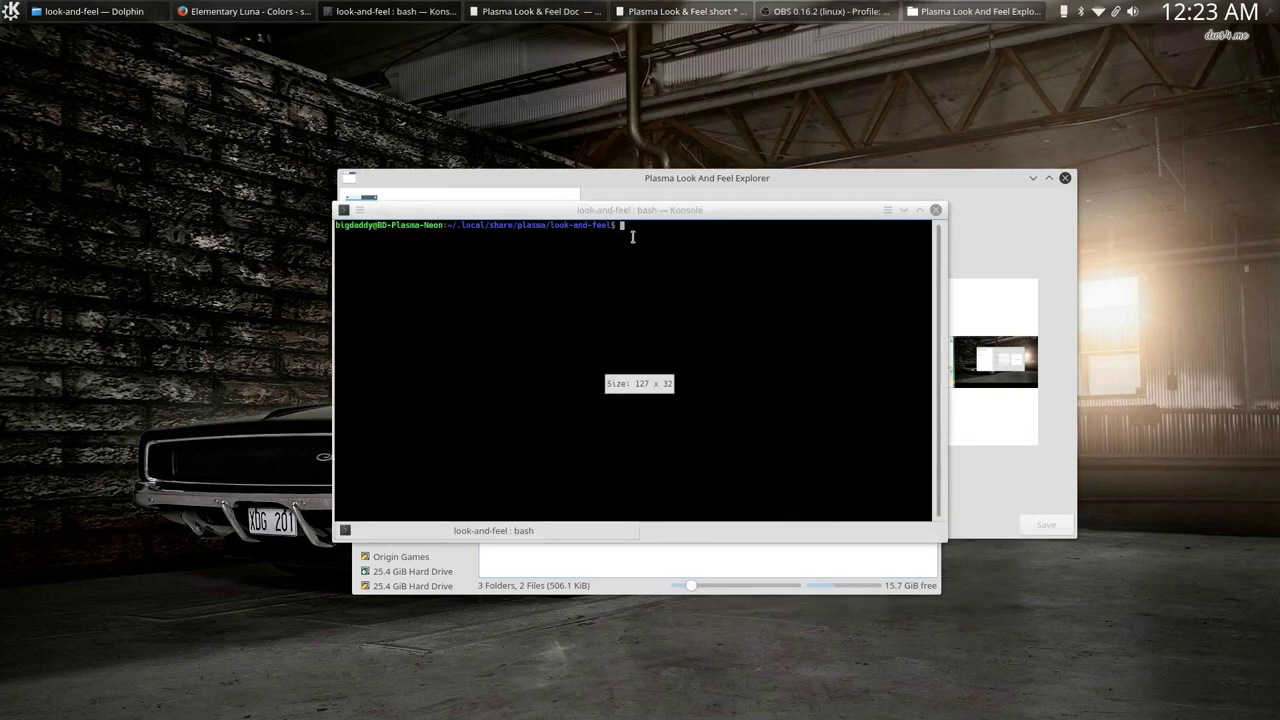
drag(668, 214, 674, 366)
Install the theme archive with kpackagetool5 -i Charger.tar.gz, and close the terminal and the file manager.
right_click(676, 416)
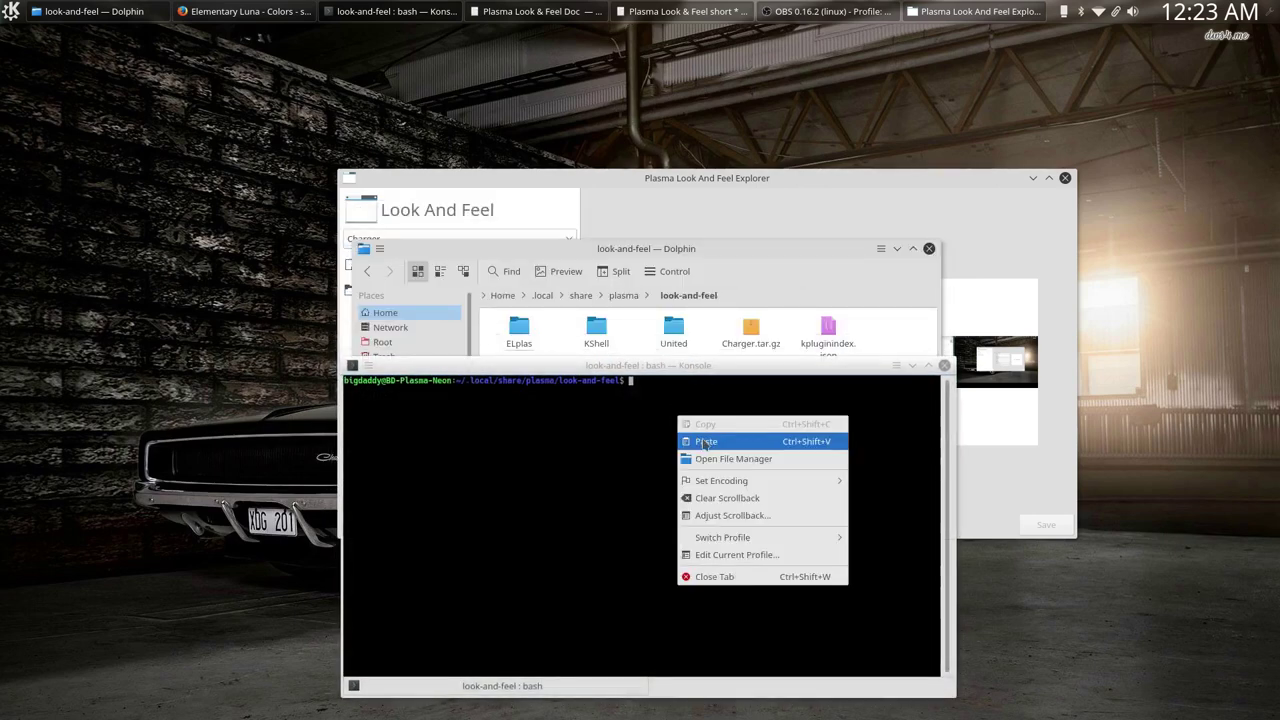
click(706, 442)
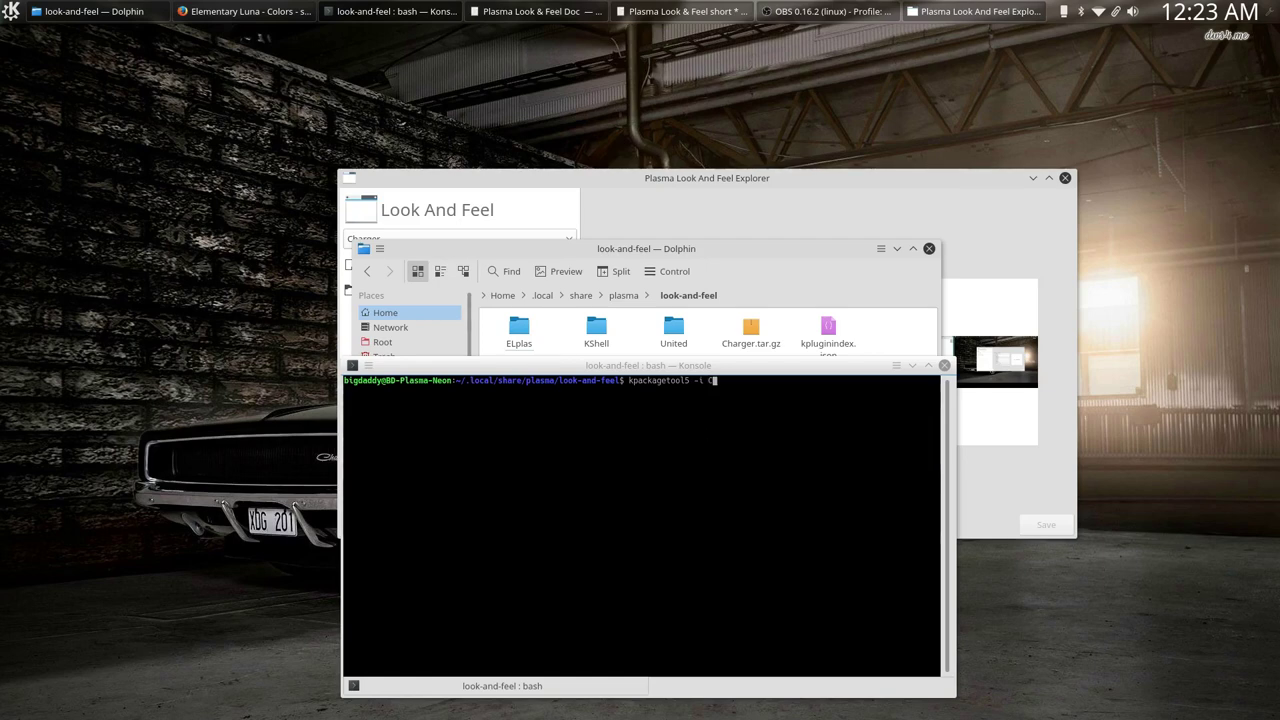
text(C)
key(Tab)
key(Return)
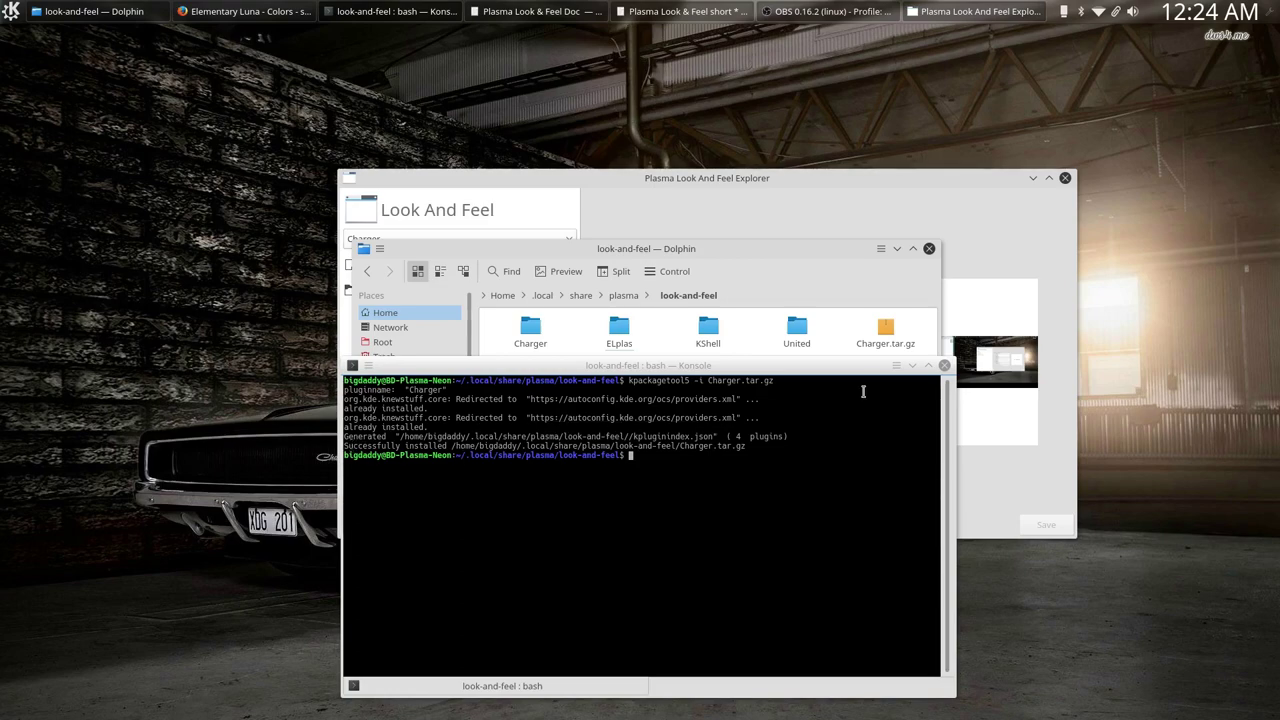
click(944, 366)
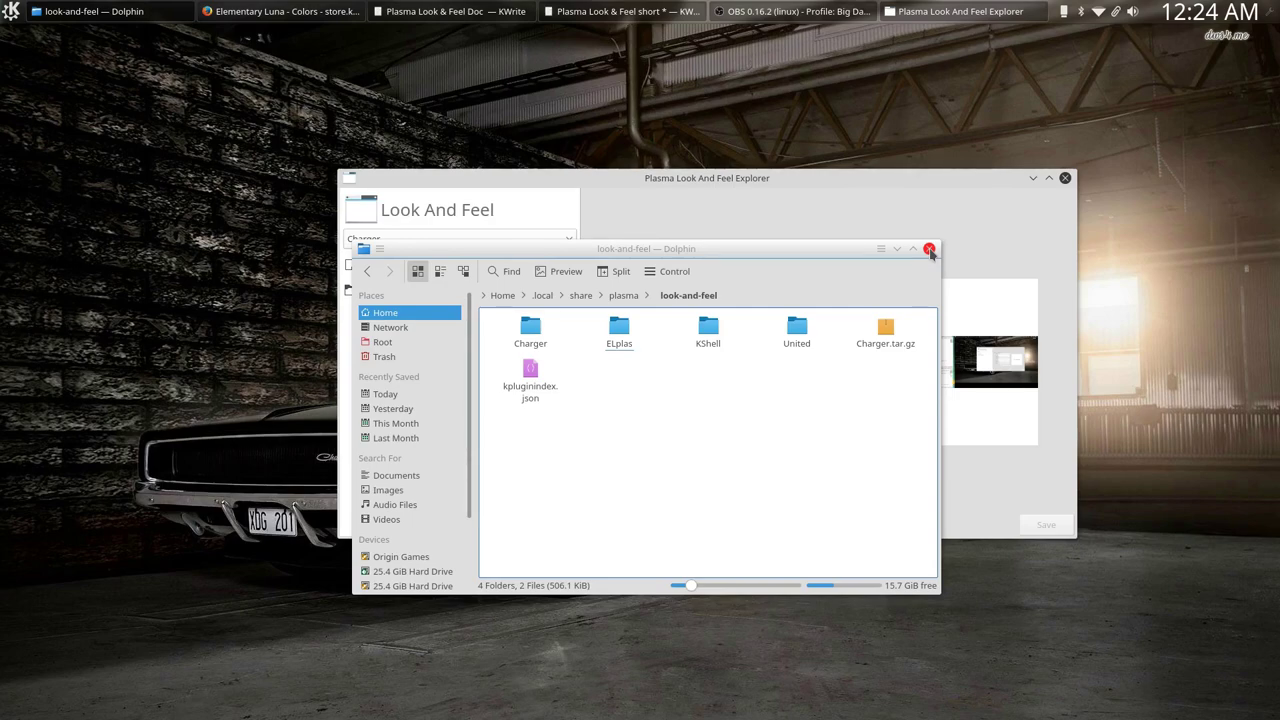
click(929, 250)
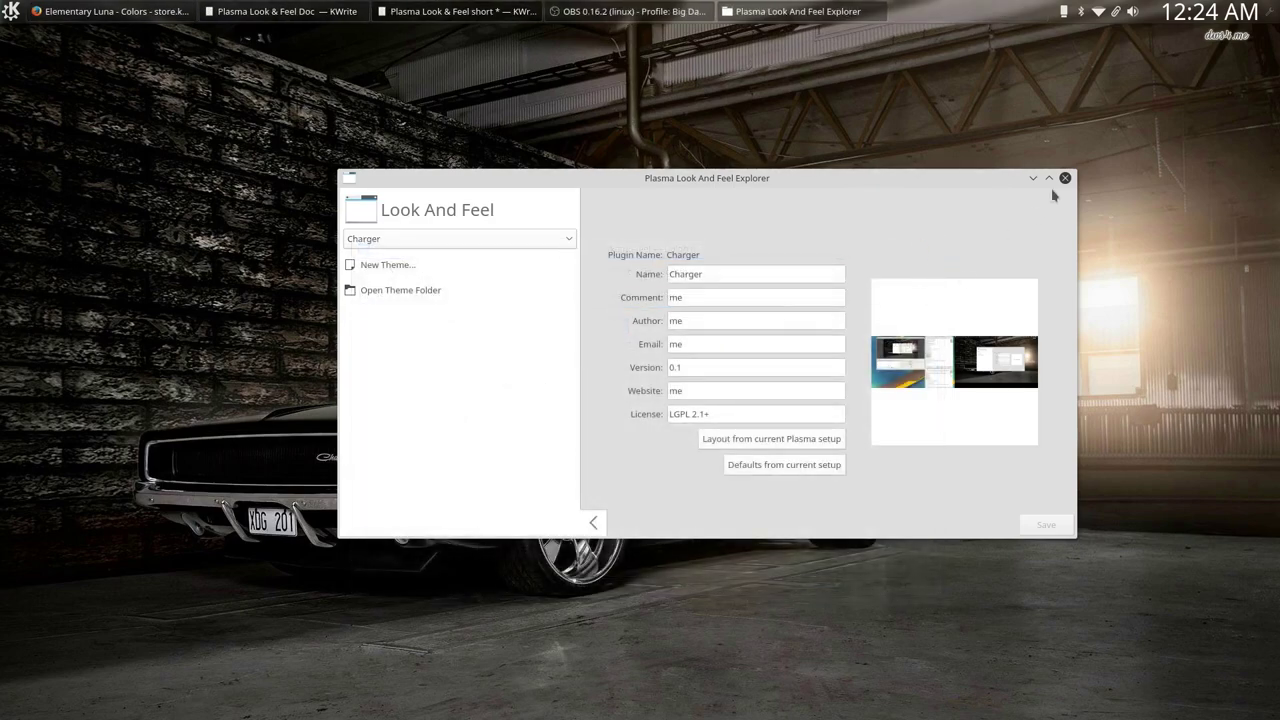
Close the Plasma Look And Feel Explorer and open the Look And Feel settings in System Settings.
click(1066, 178)
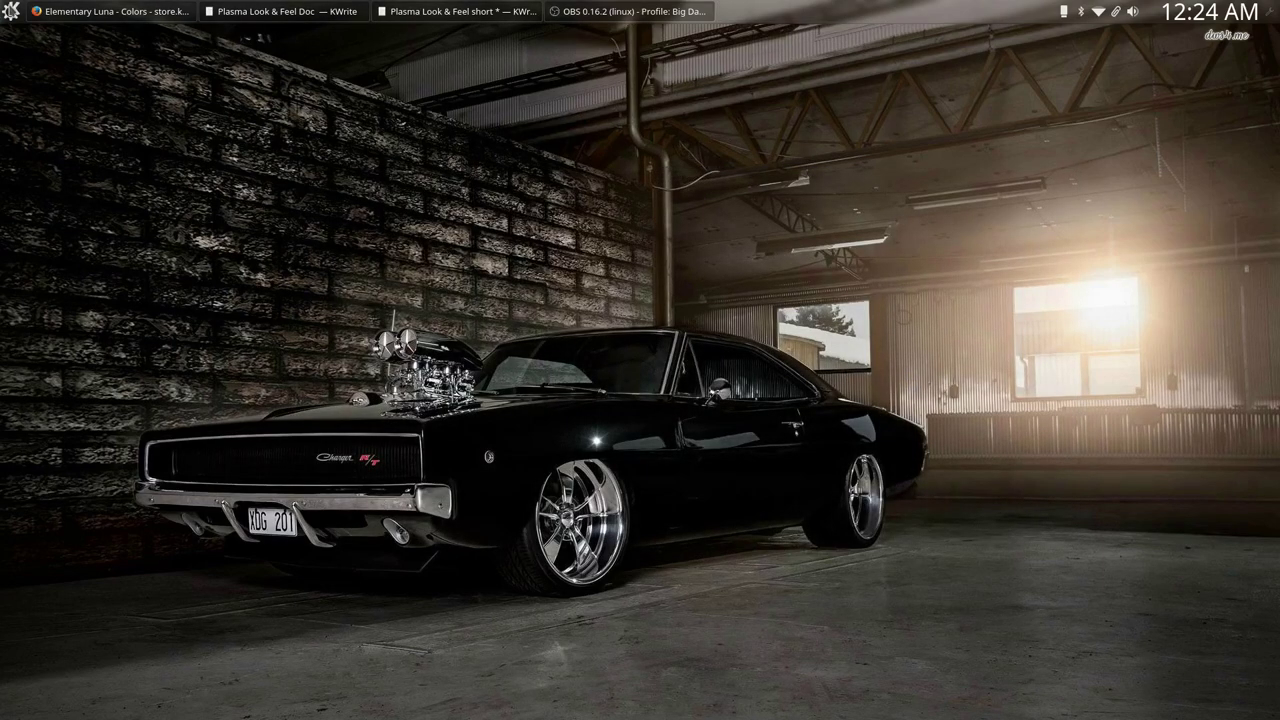
click(11, 11)
click(100, 108)
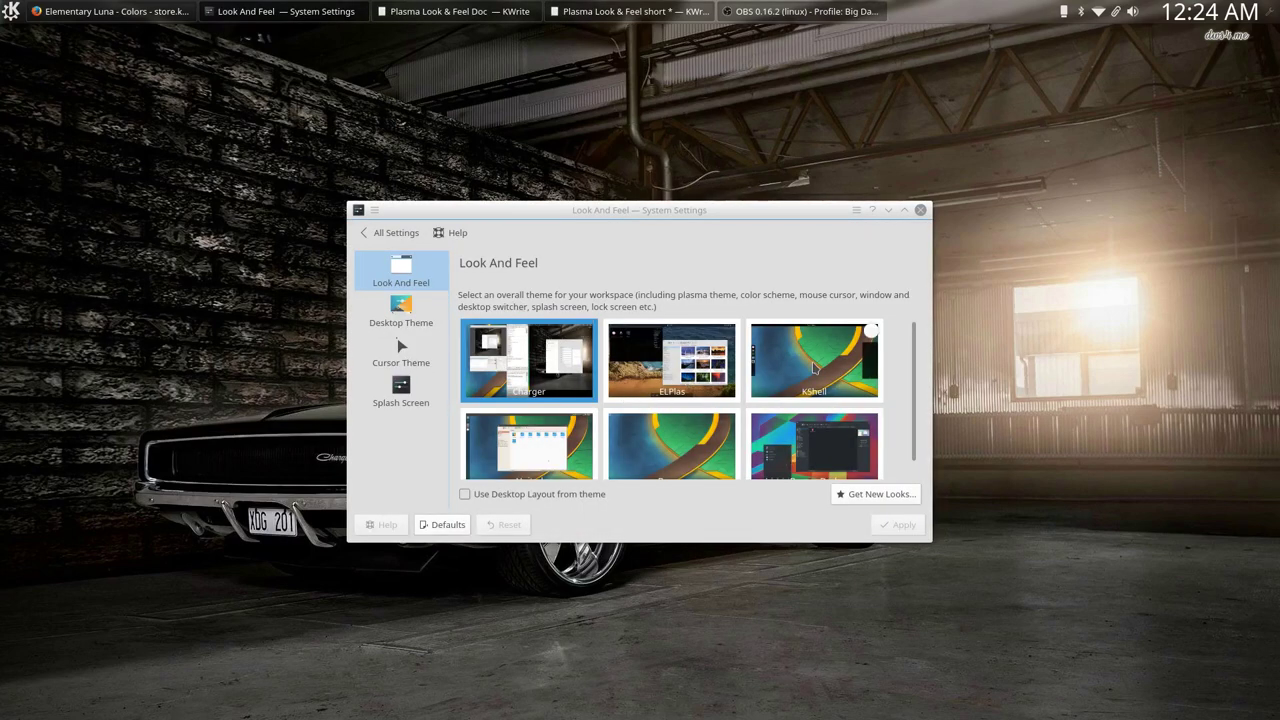
Apply the KShell look and feel with its desktop layout, and briefly view its application launcher.
click(813, 368)
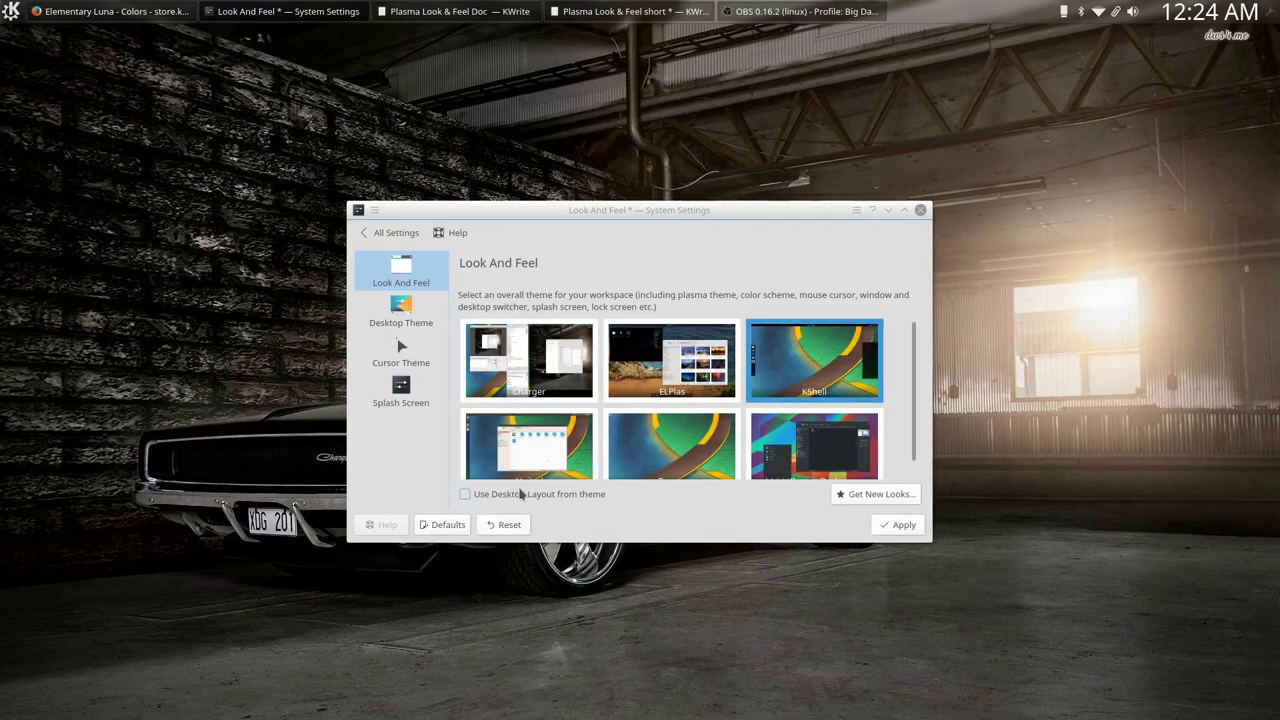
click(465, 494)
click(897, 525)
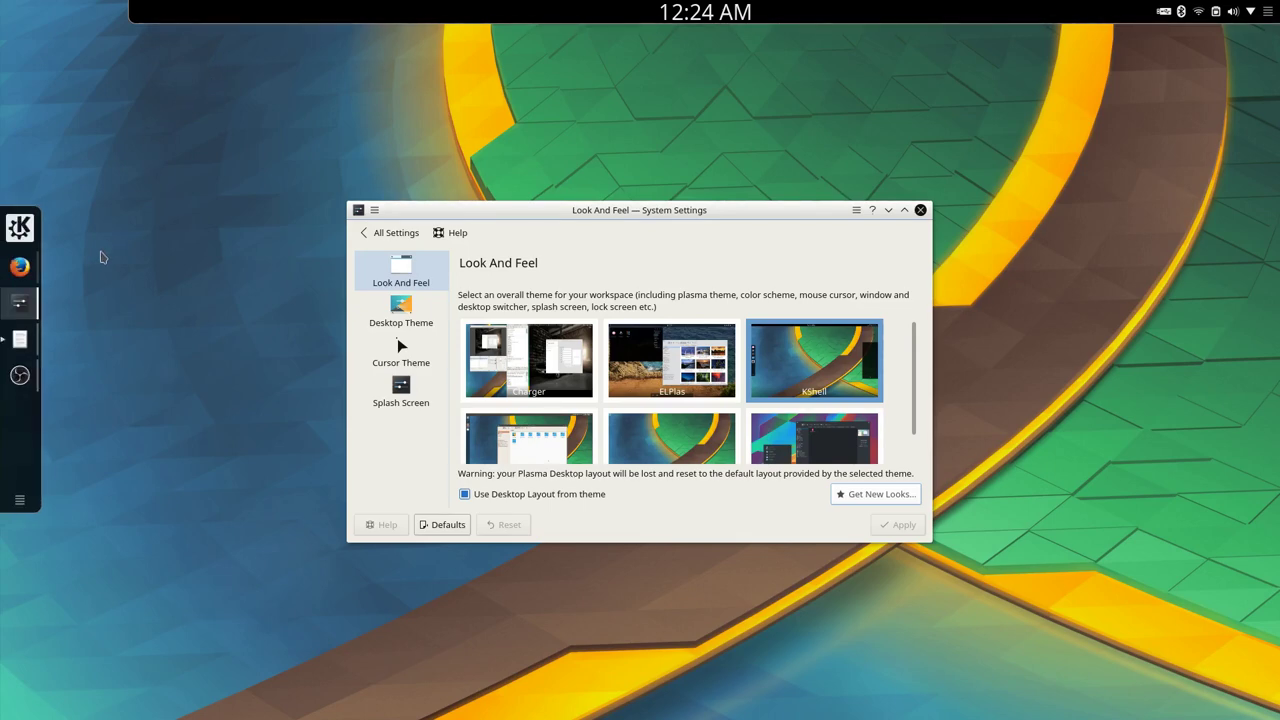
click(28, 228)
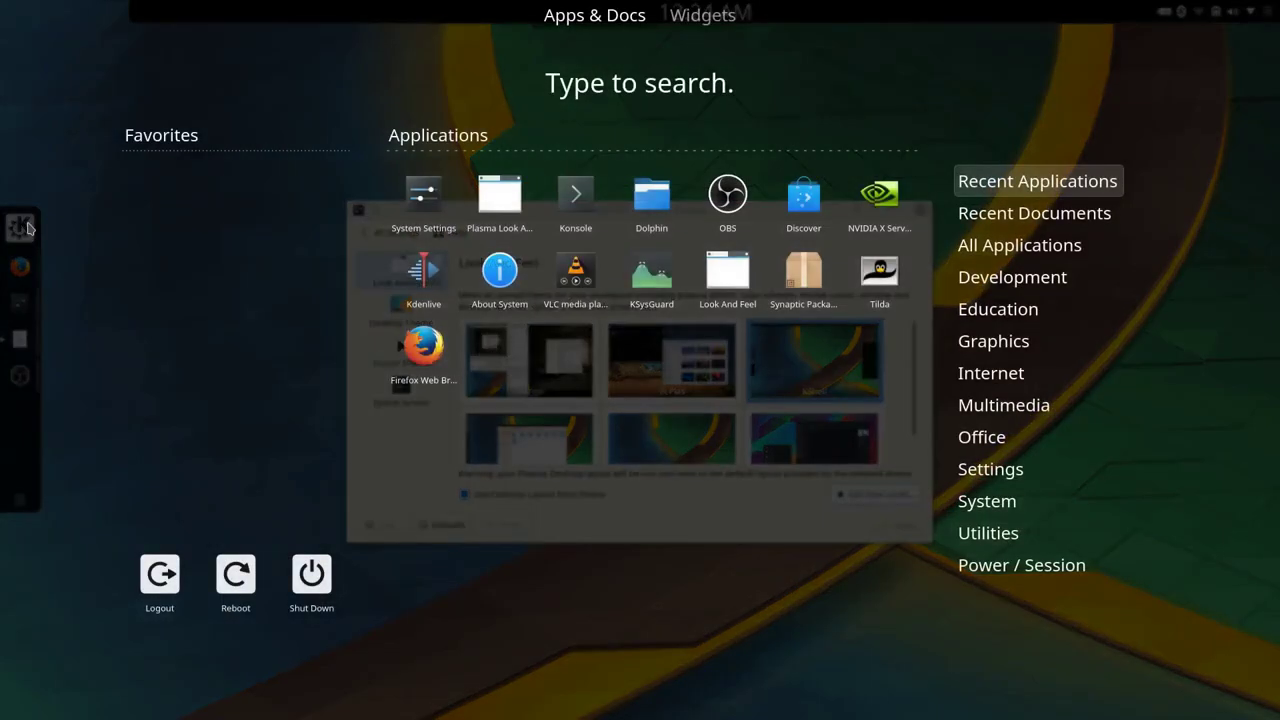
click(28, 228)
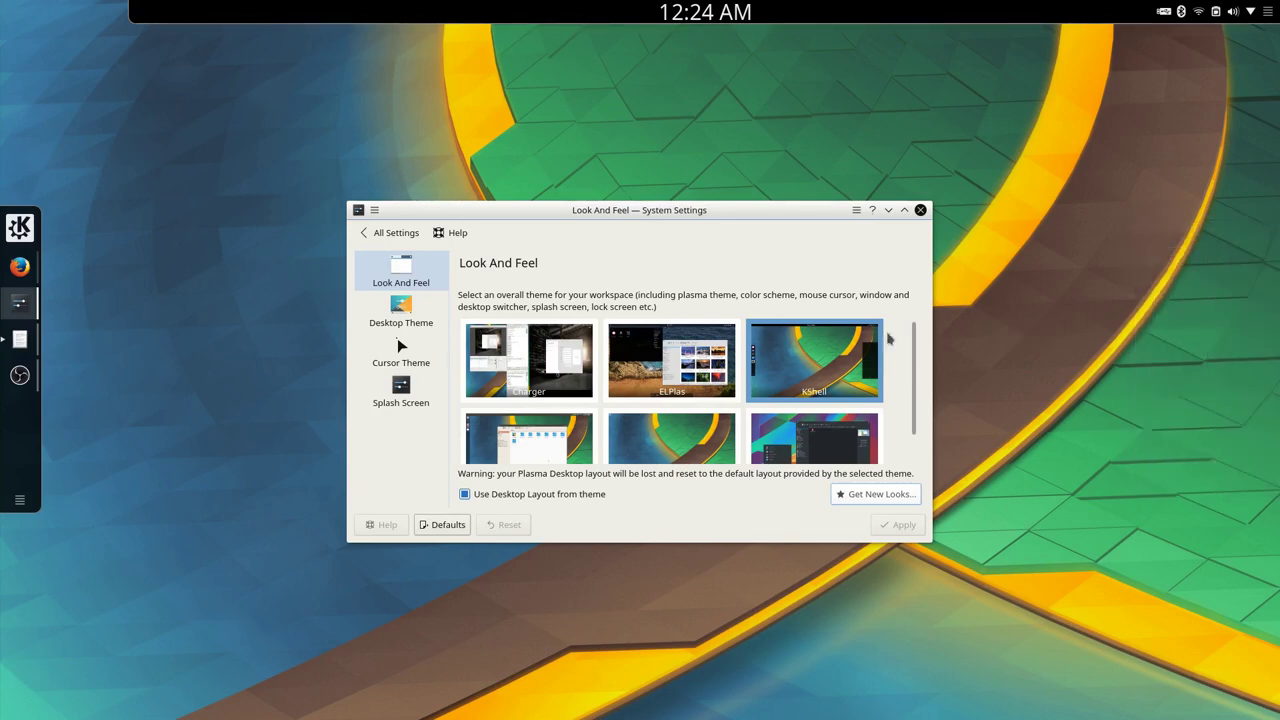
Apply the Charger look and feel theme together with its desktop layout.
click(570, 495)
click(598, 497)
click(572, 378)
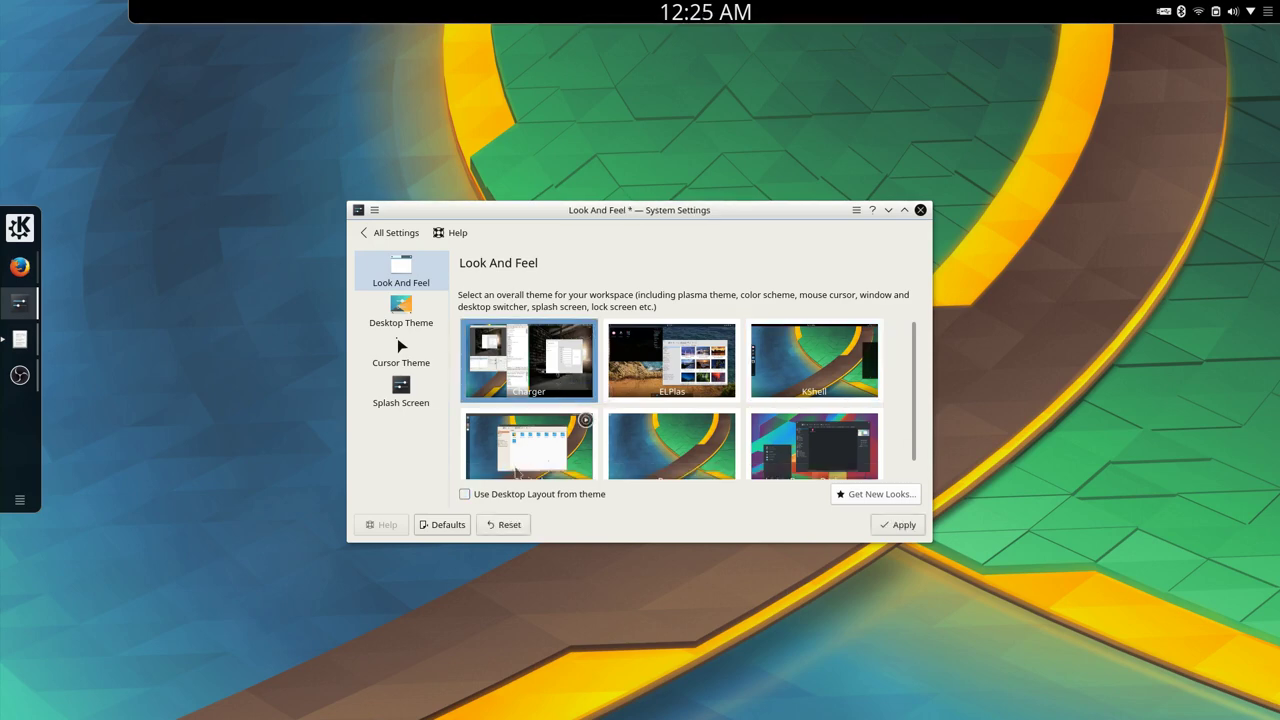
click(508, 496)
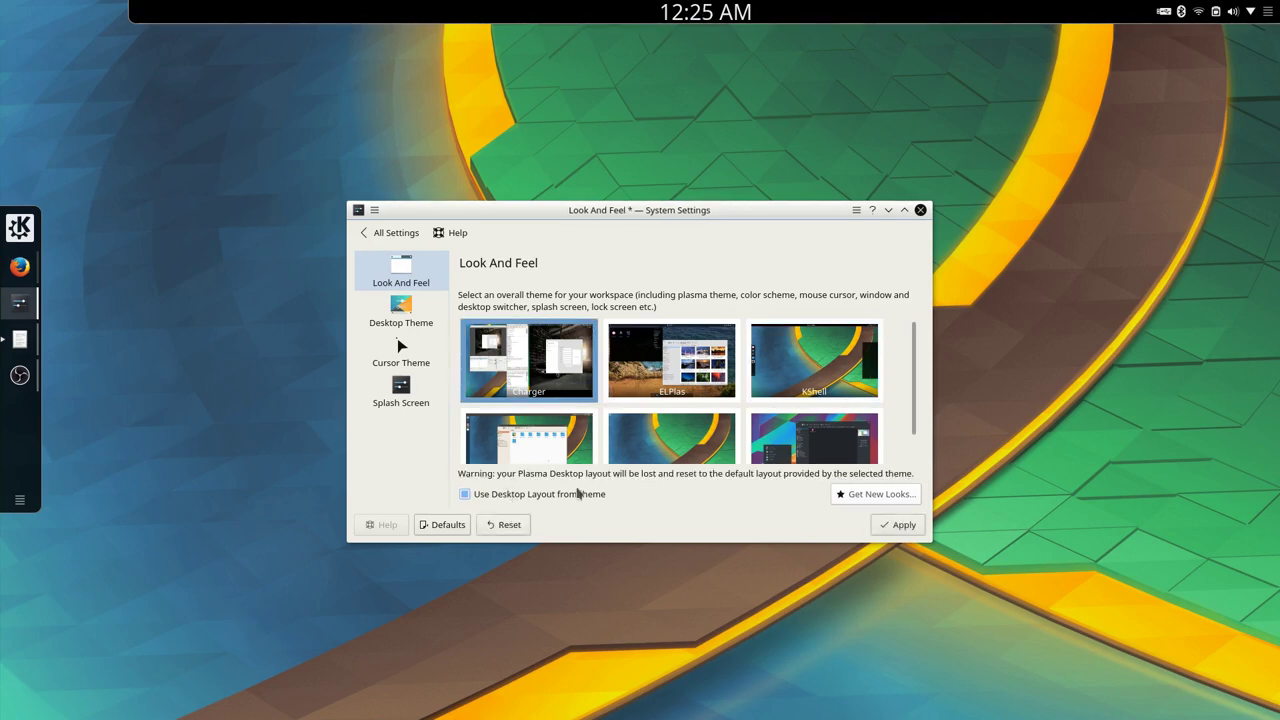
click(903, 524)
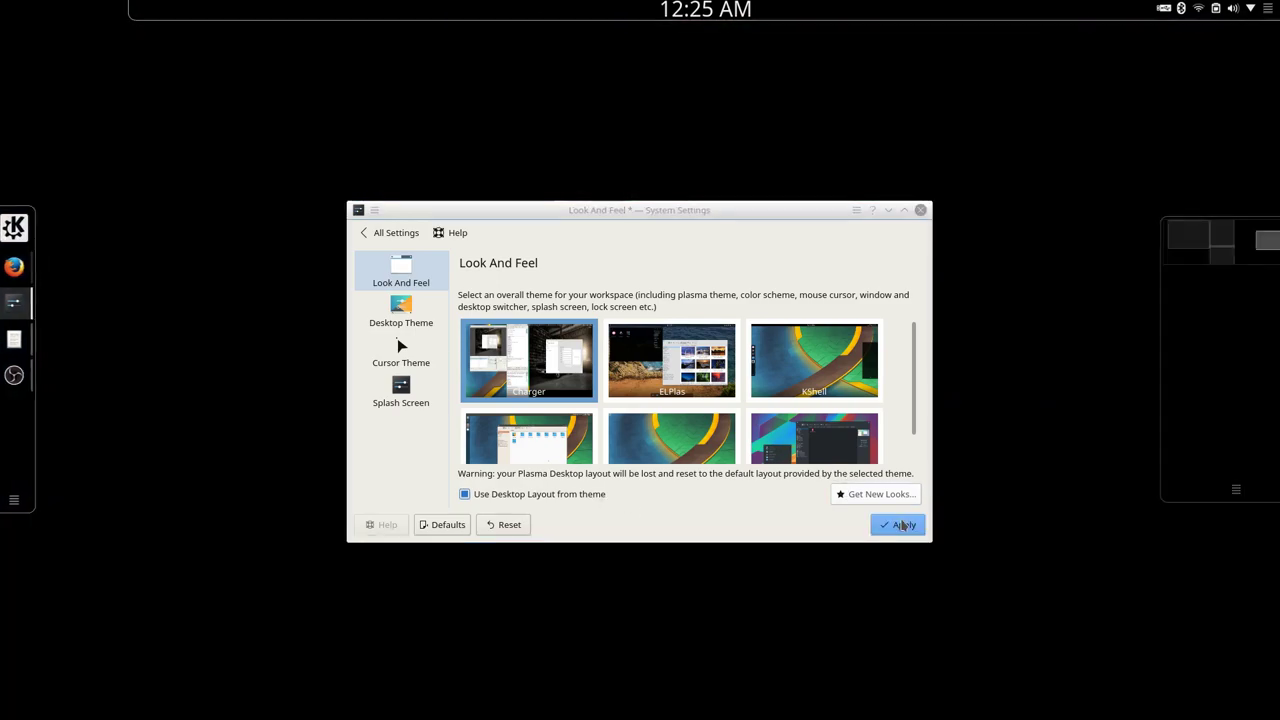